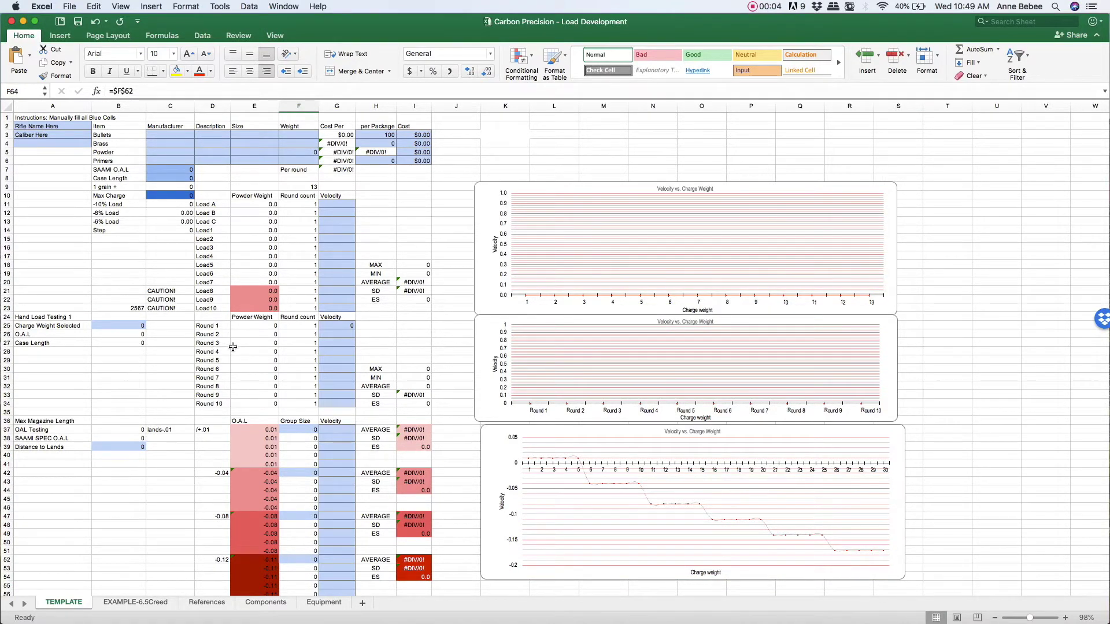
# Browse the blank load-development template, selecting the rifle name and bullets package cost cells
pyautogui.scroll(-5, 246, 370)
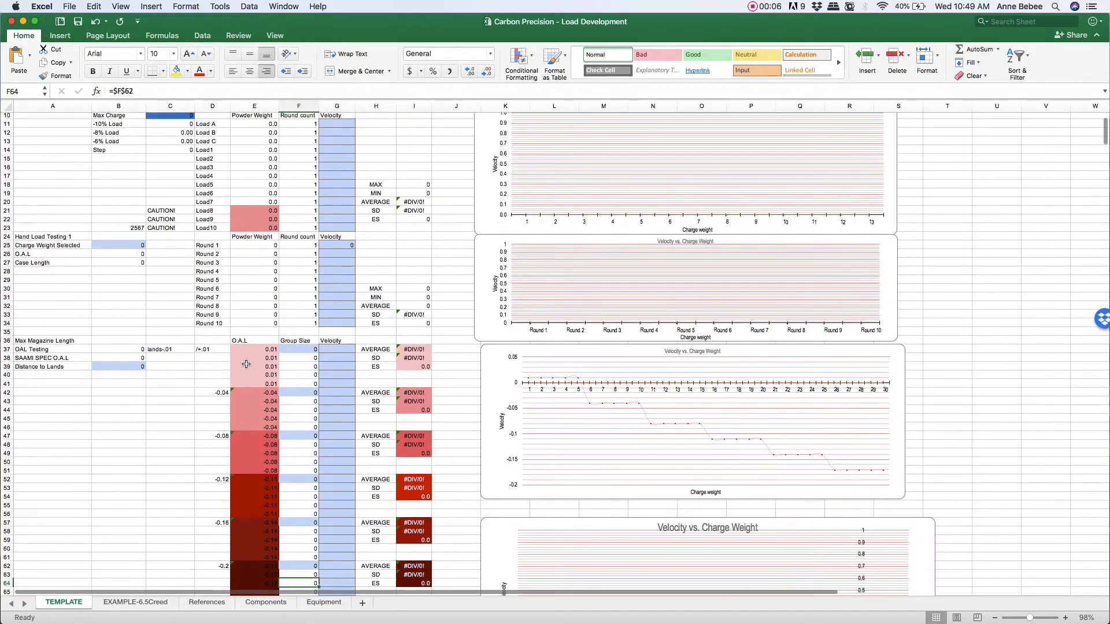
pyautogui.scroll(-3, 247, 364)
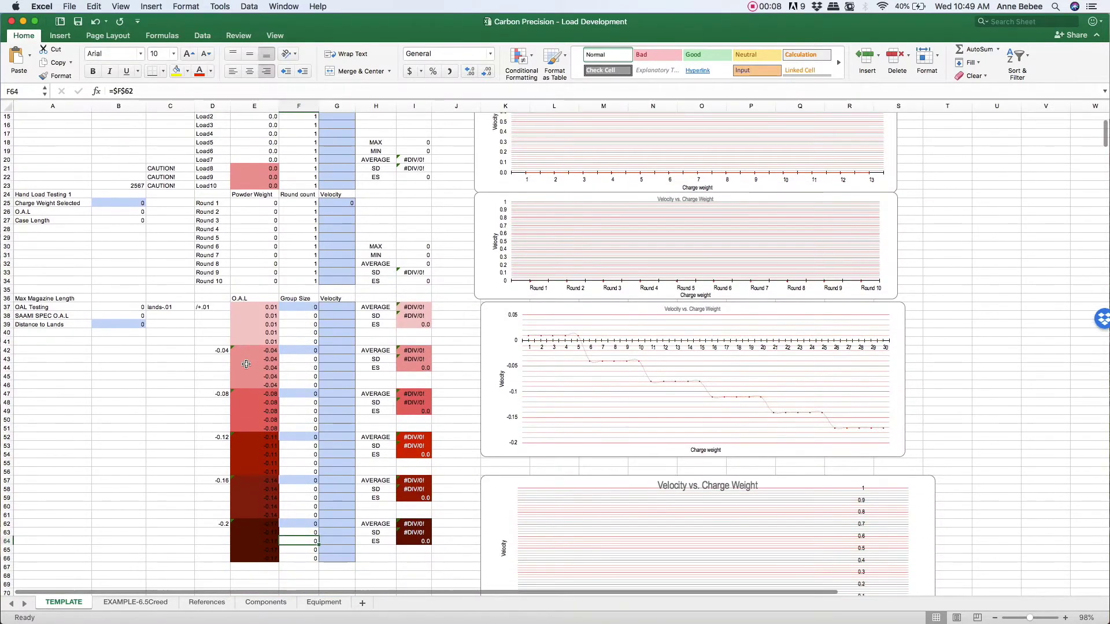
pyautogui.scroll(-5, 247, 364)
pyautogui.scroll(5, 247, 364)
pyautogui.scroll(-5, 246, 364)
pyautogui.scroll(8, 246, 364)
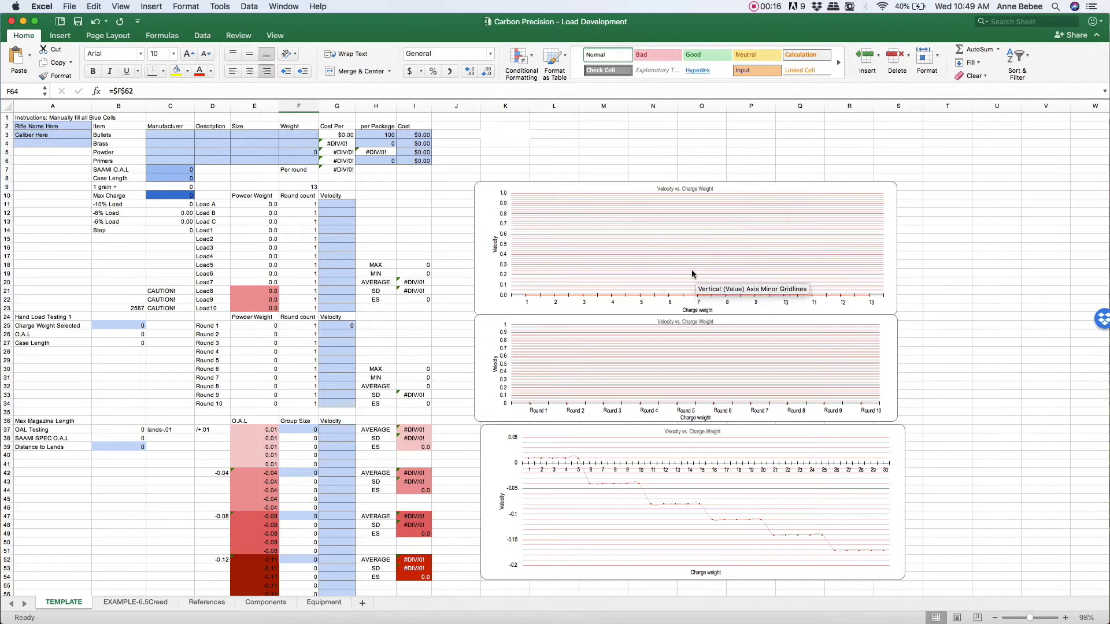
pyautogui.scroll(-1, 691, 270)
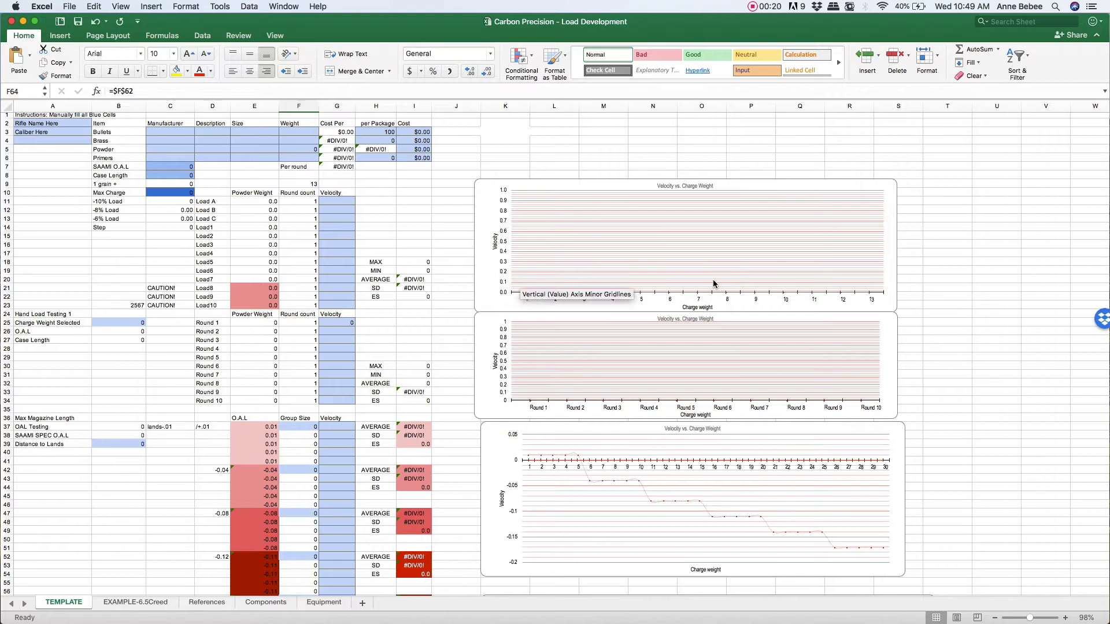
pyautogui.scroll(-1, 709, 283)
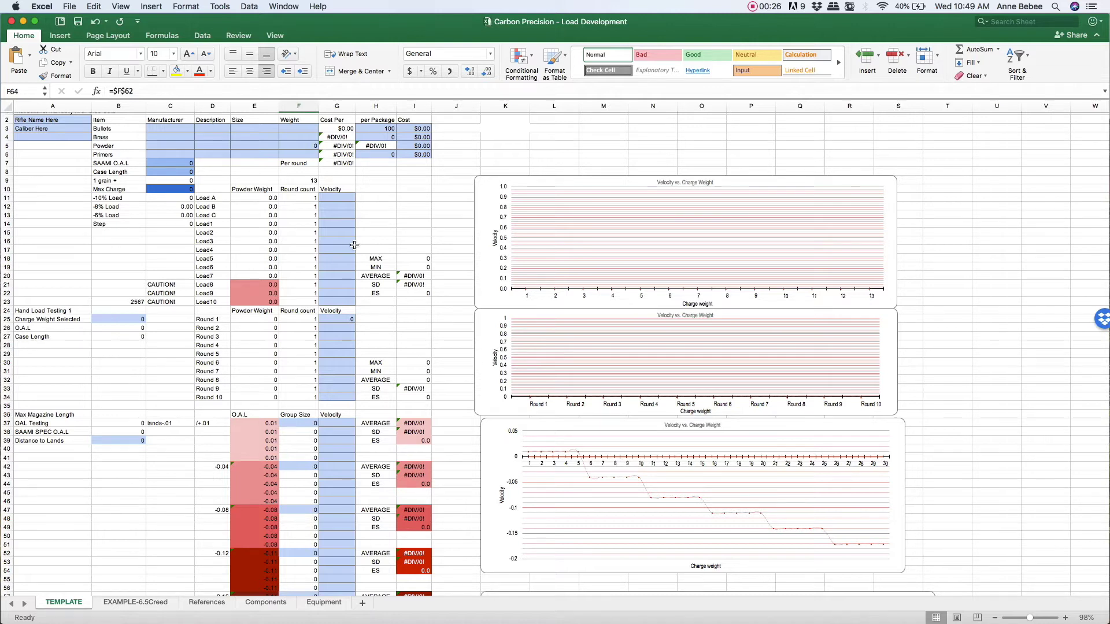
pyautogui.scroll(-1, 354, 245)
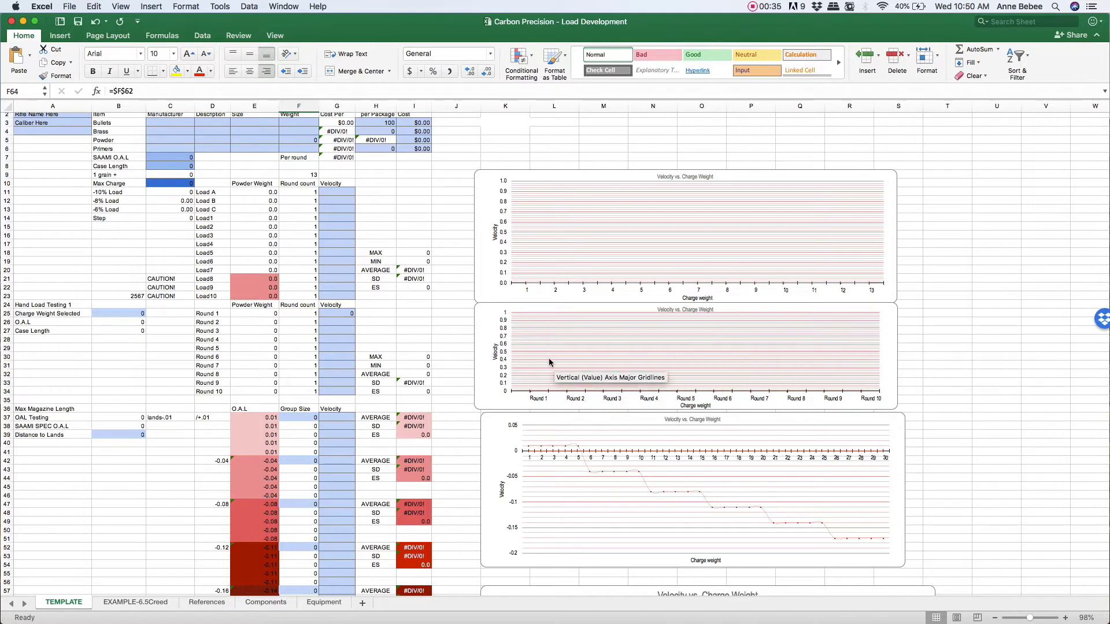
pyautogui.scroll(-5, 549, 362)
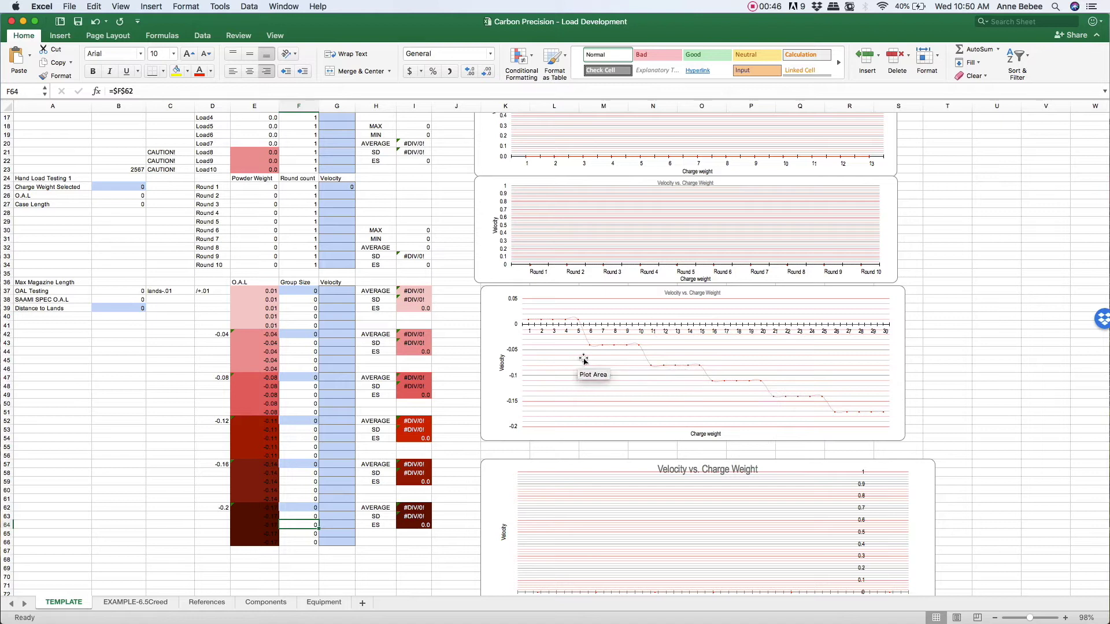
pyautogui.scroll(-8, 596, 398)
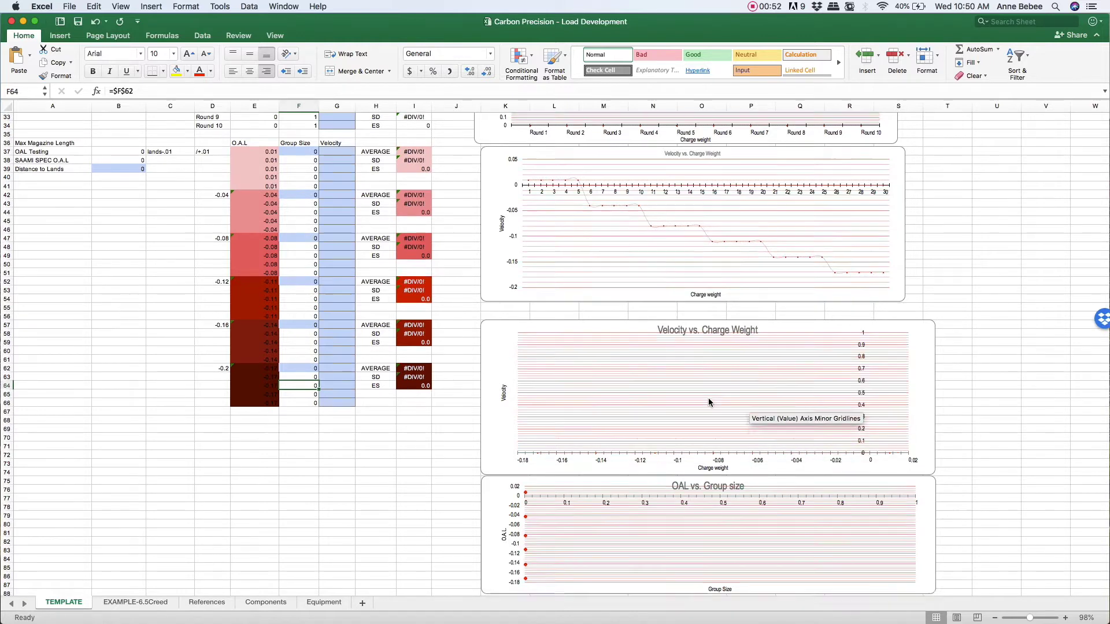
pyautogui.scroll(2, 710, 401)
pyautogui.scroll(12, 709, 398)
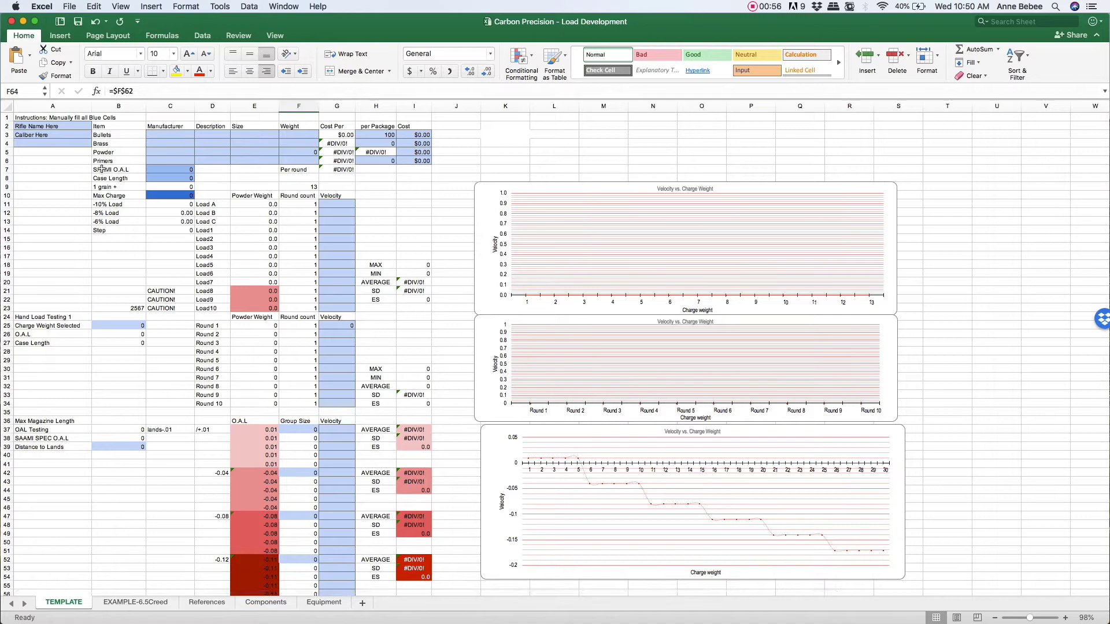
pyautogui.scroll(5, 29, 133)
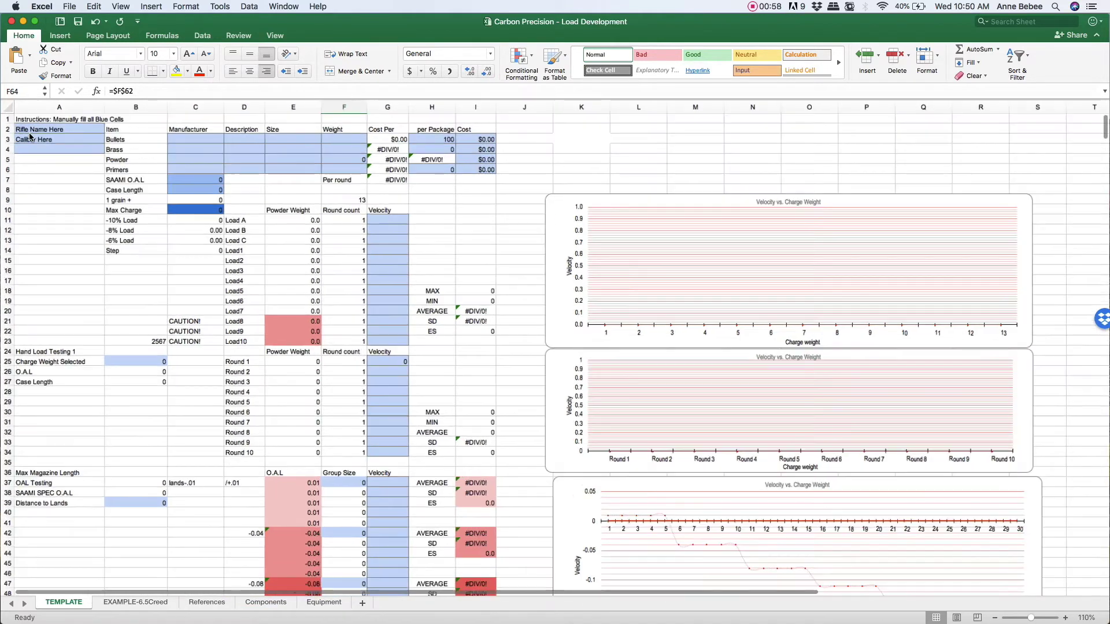
pyautogui.scroll(3, 29, 133)
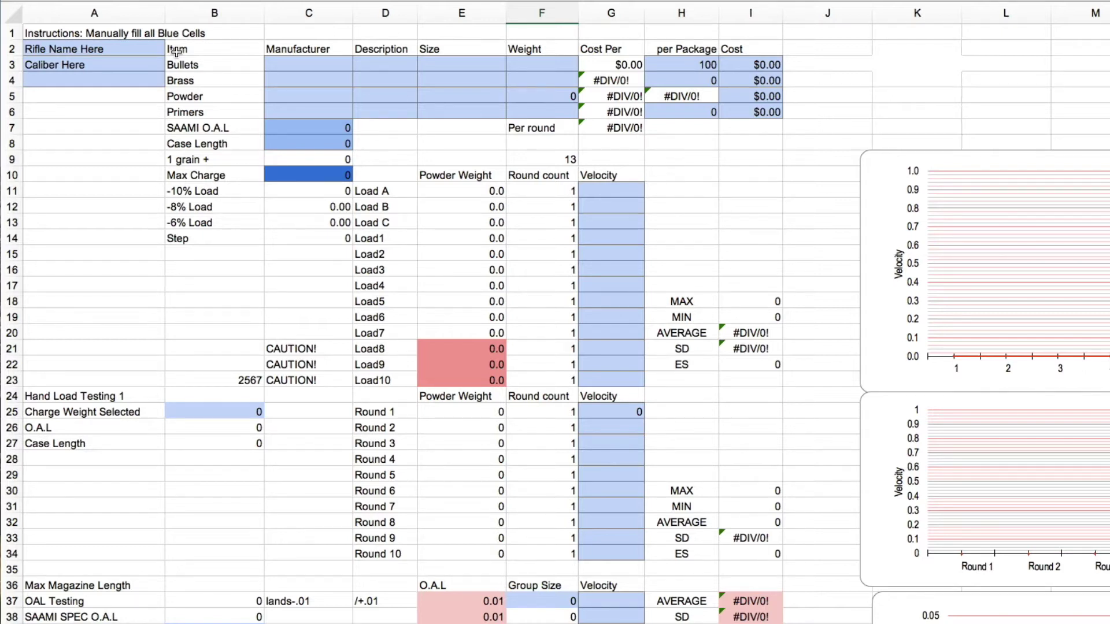
pyautogui.click(86, 53)
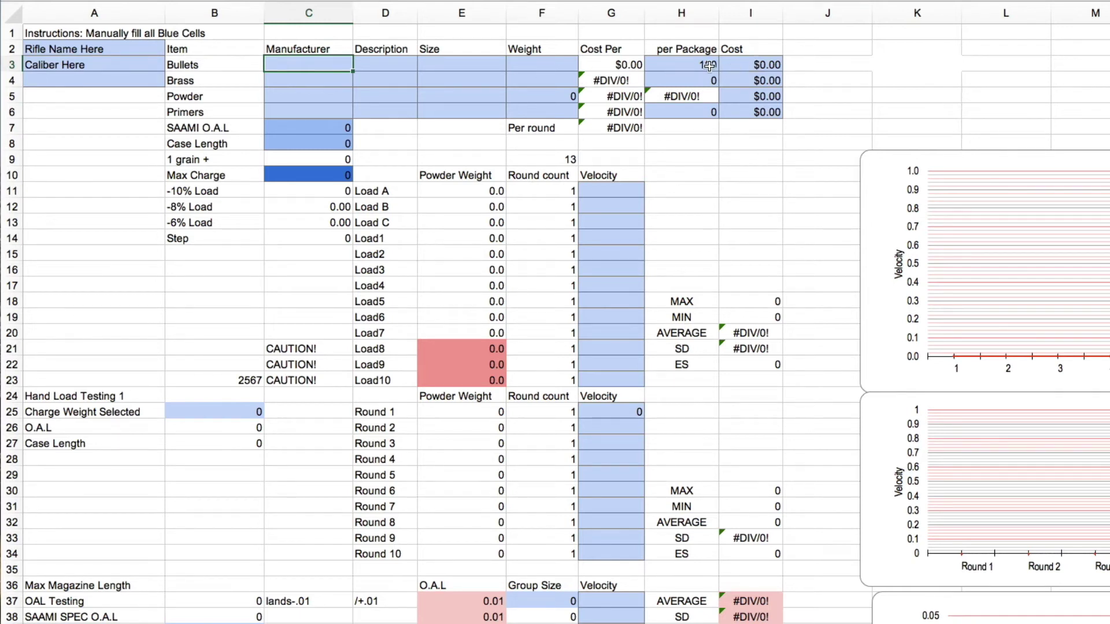
pyautogui.click(749, 66)
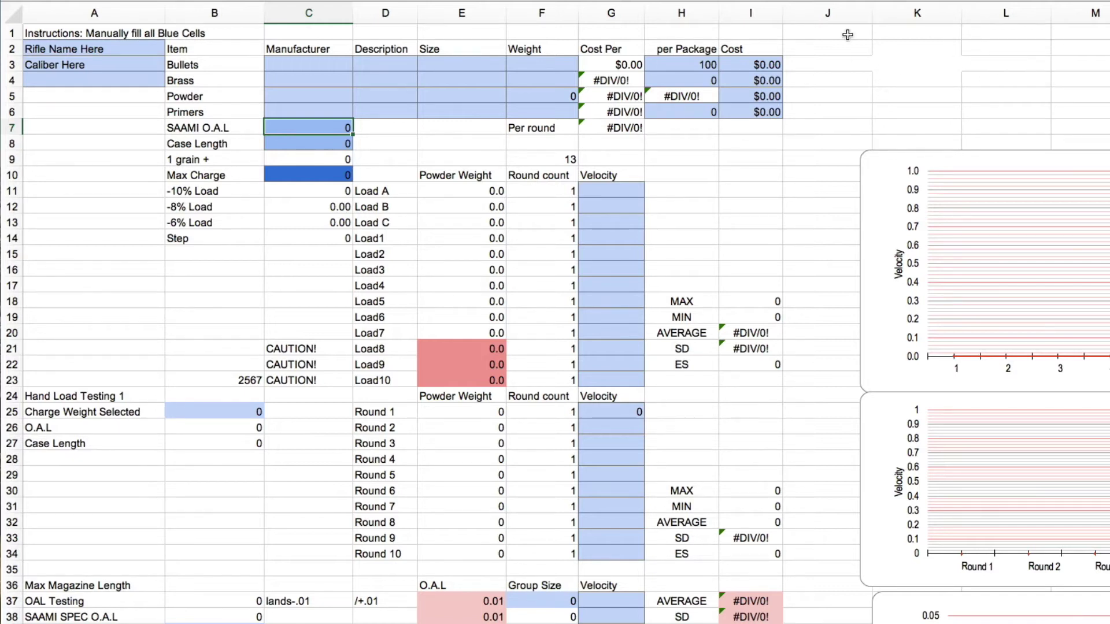
# Enter 42 as the Max Charge so the load ladder recalculates
pyautogui.click(327, 176)
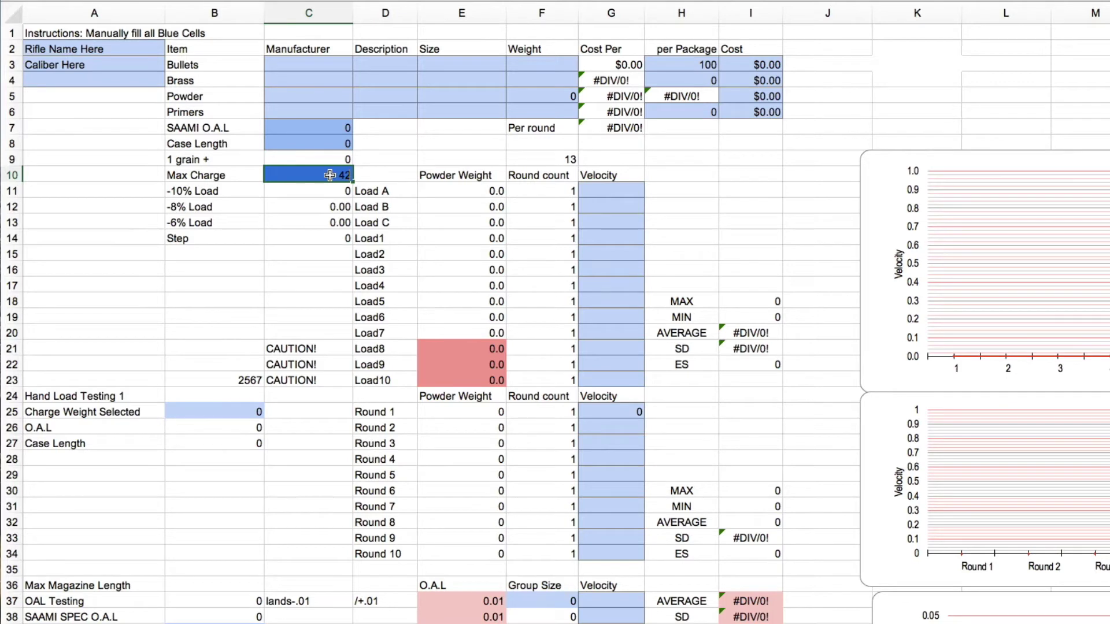
pyautogui.write('42')
pyautogui.press('Return')
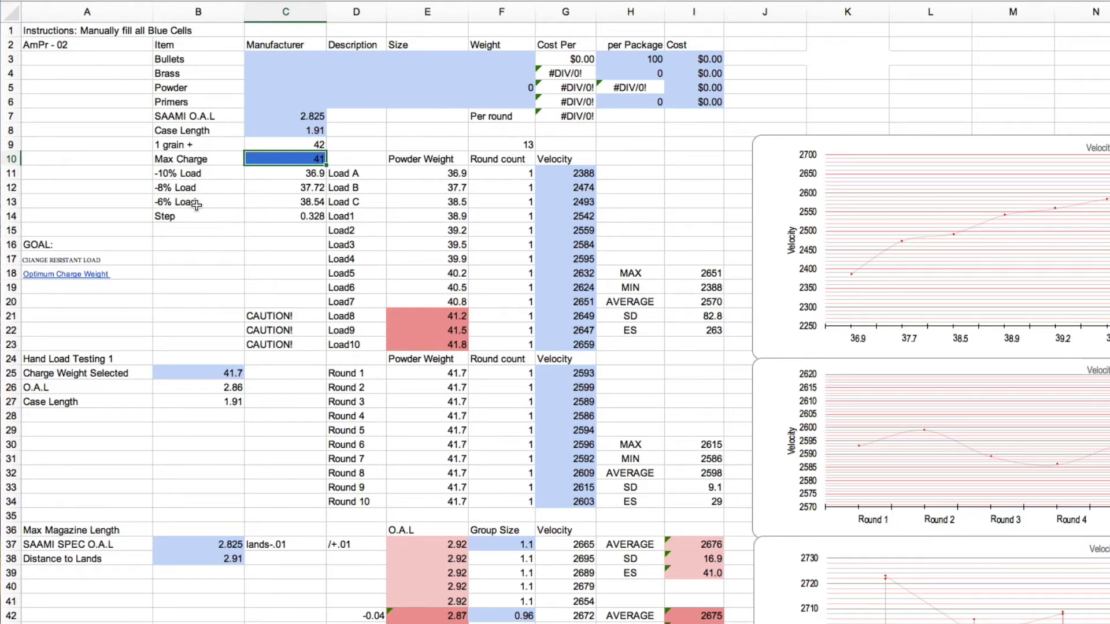
pyautogui.doubleClick(299, 216)
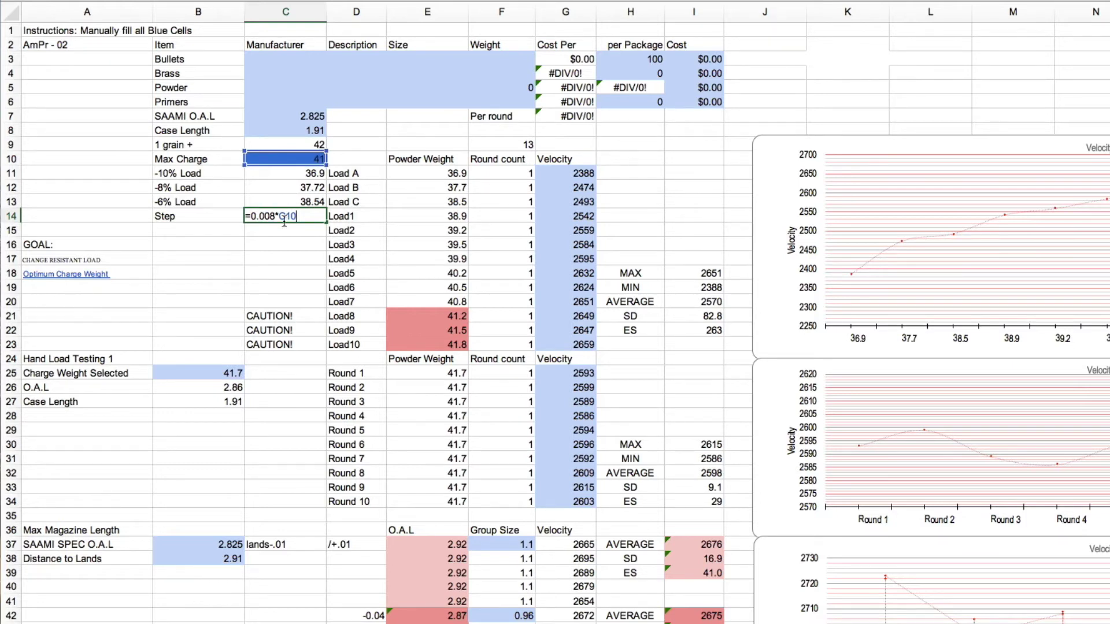
pyautogui.press('Return')
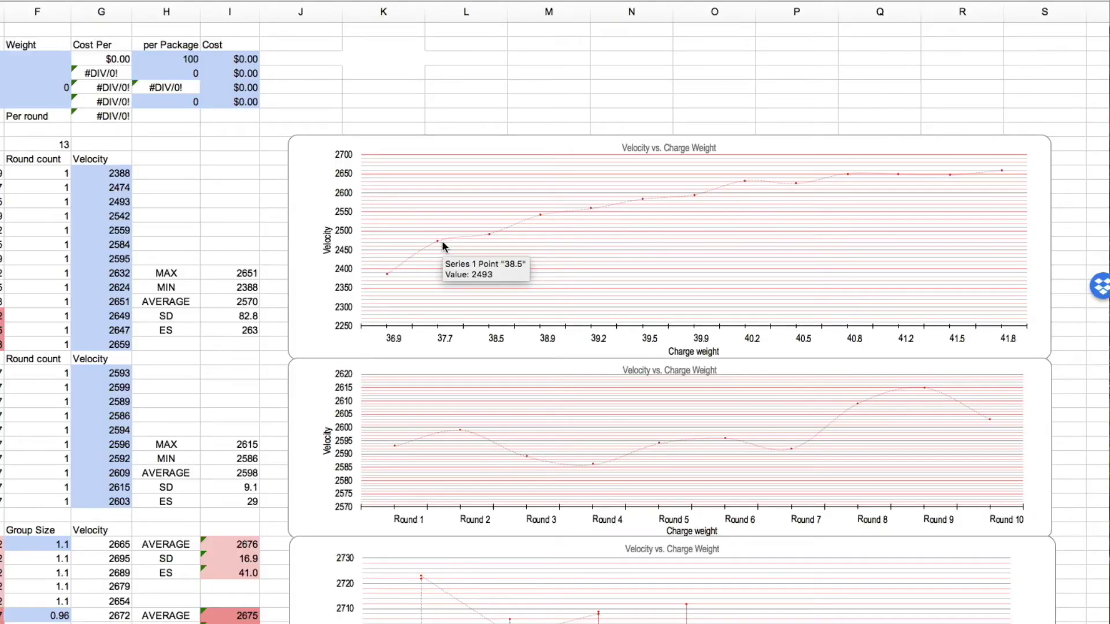
pyautogui.moveTo(770, 182)
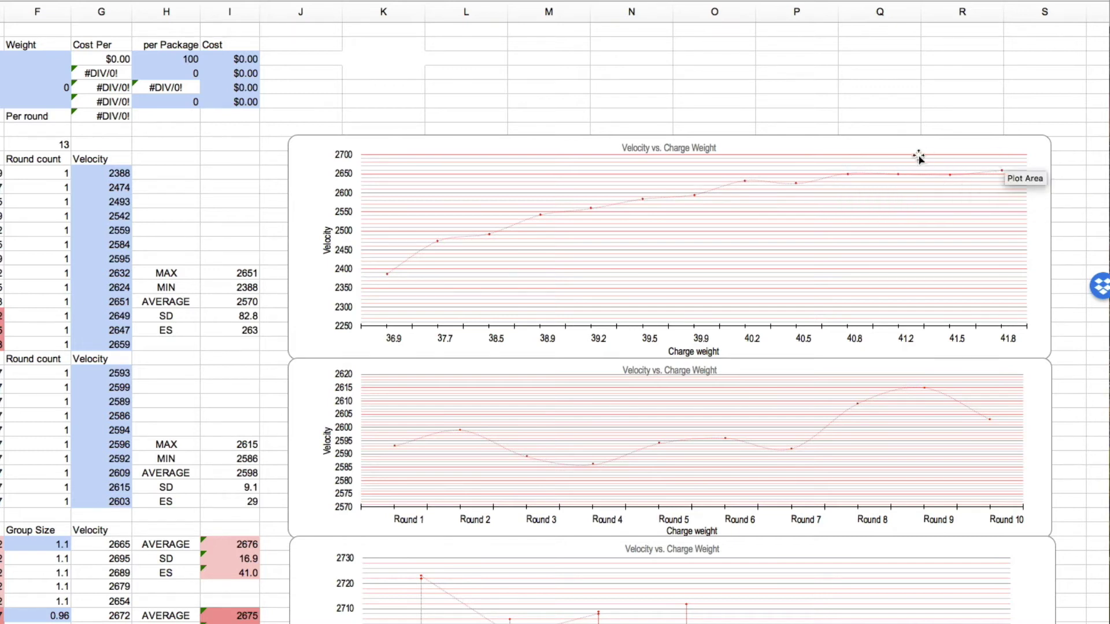
pyautogui.moveTo(904, 181)
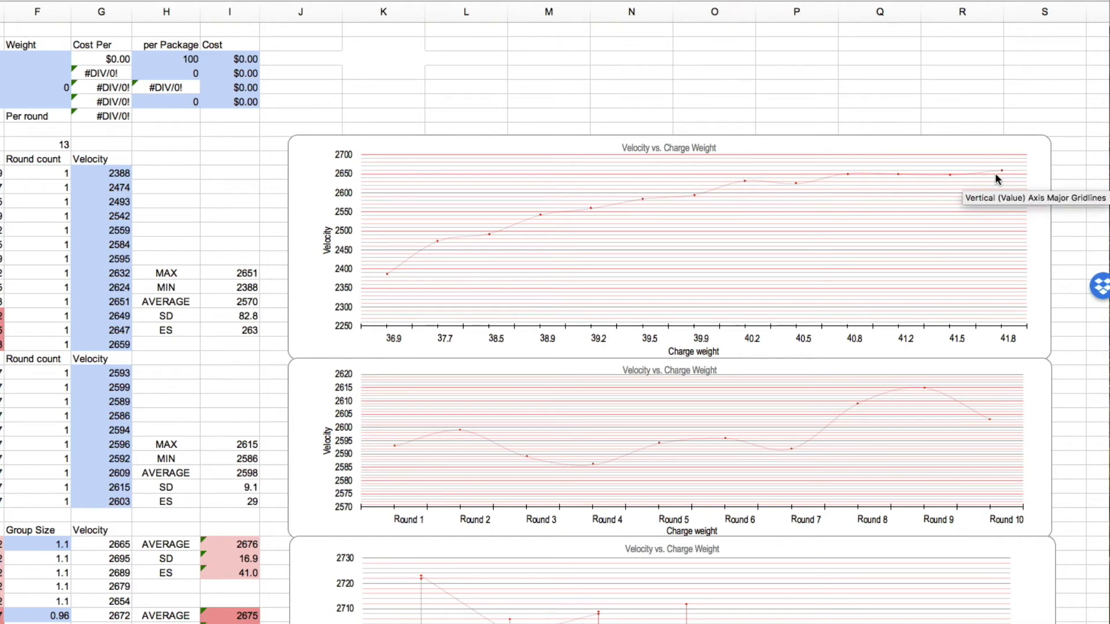
pyautogui.moveTo(1002, 171)
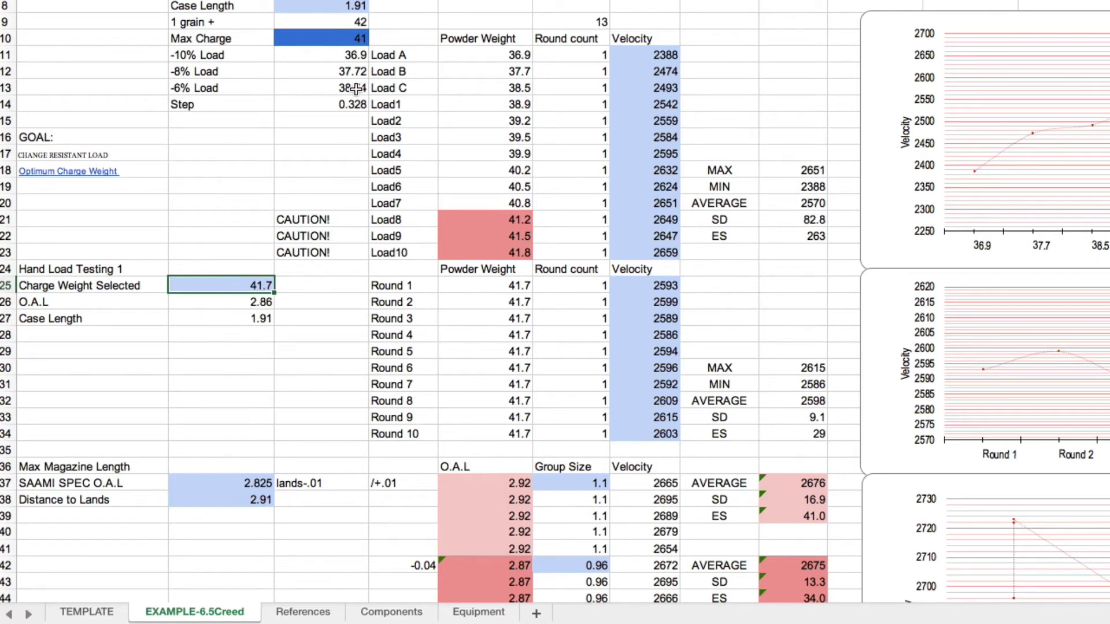
# Paste the SAAMI spec 2.825 into the Hand Load Testing 1 O.A.L cell
pyautogui.click(263, 300)
pyautogui.write('2.825')
pyautogui.click(670, 289)
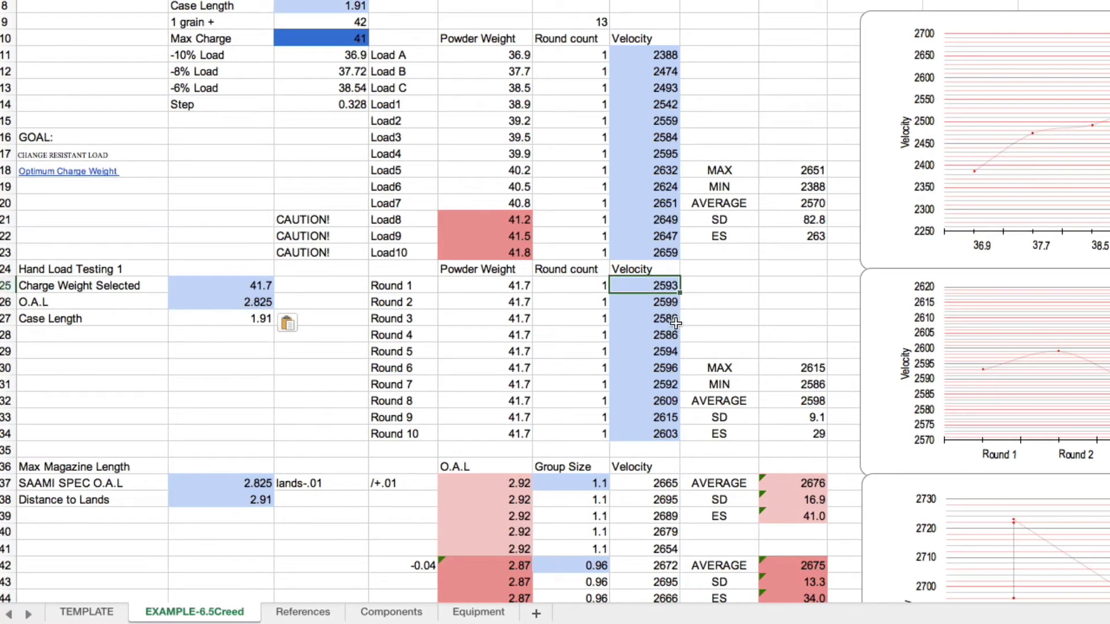
# Check the SD and ES results of the 10-round test
pyautogui.click(807, 418)
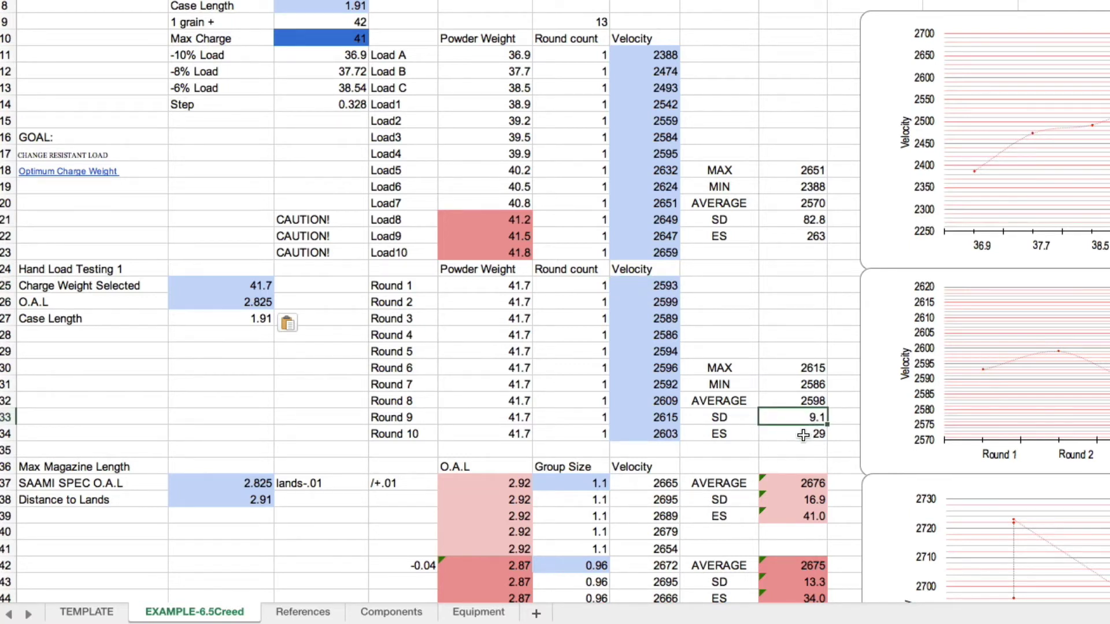
pyautogui.click(788, 434)
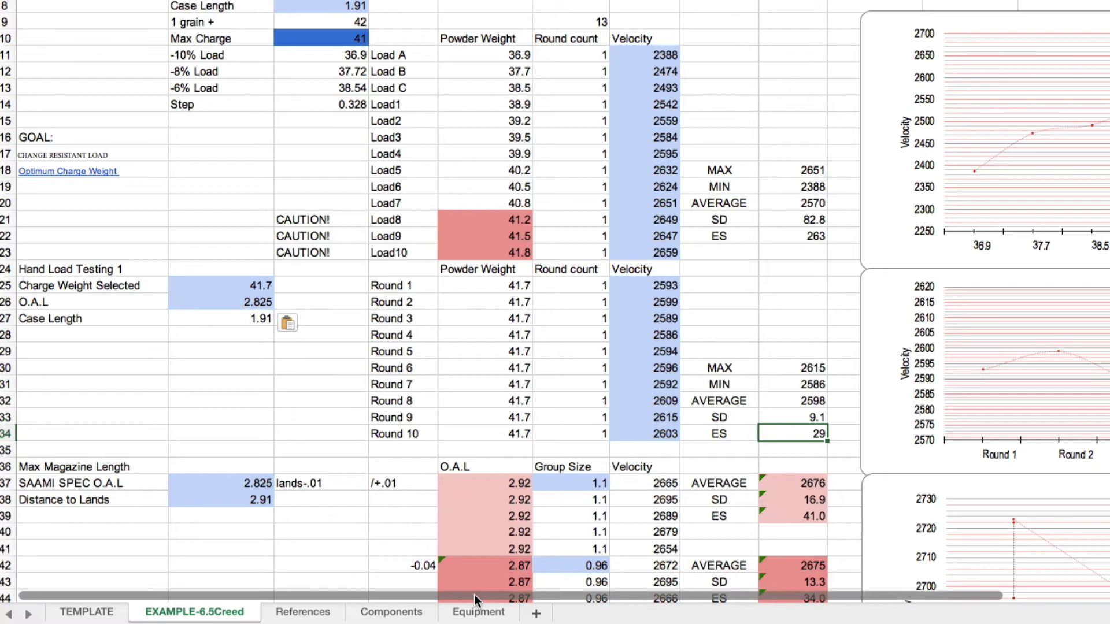
pyautogui.moveTo(474, 595); pyautogui.dragTo(558, 598)
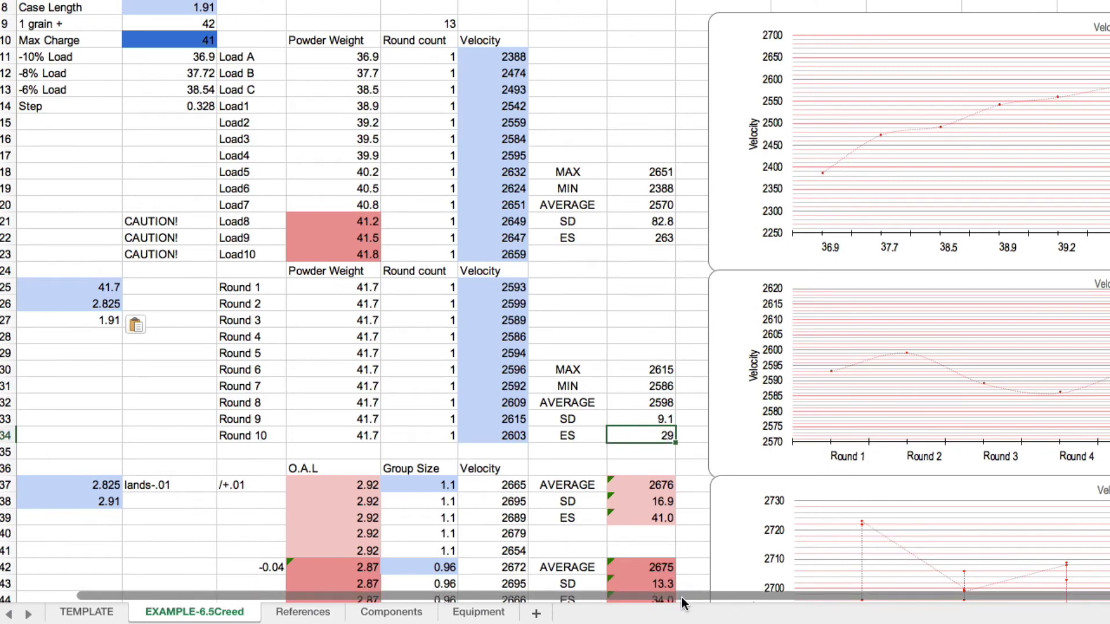
pyautogui.moveTo(686, 596); pyautogui.dragTo(605, 595)
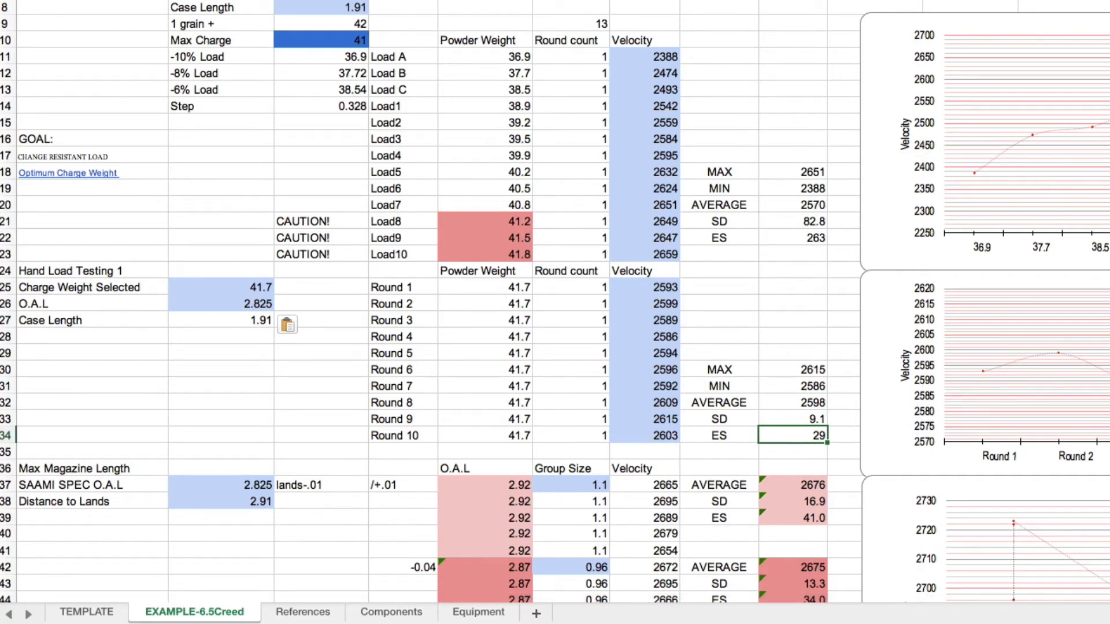
pyautogui.scroll(-1, 695, 330)
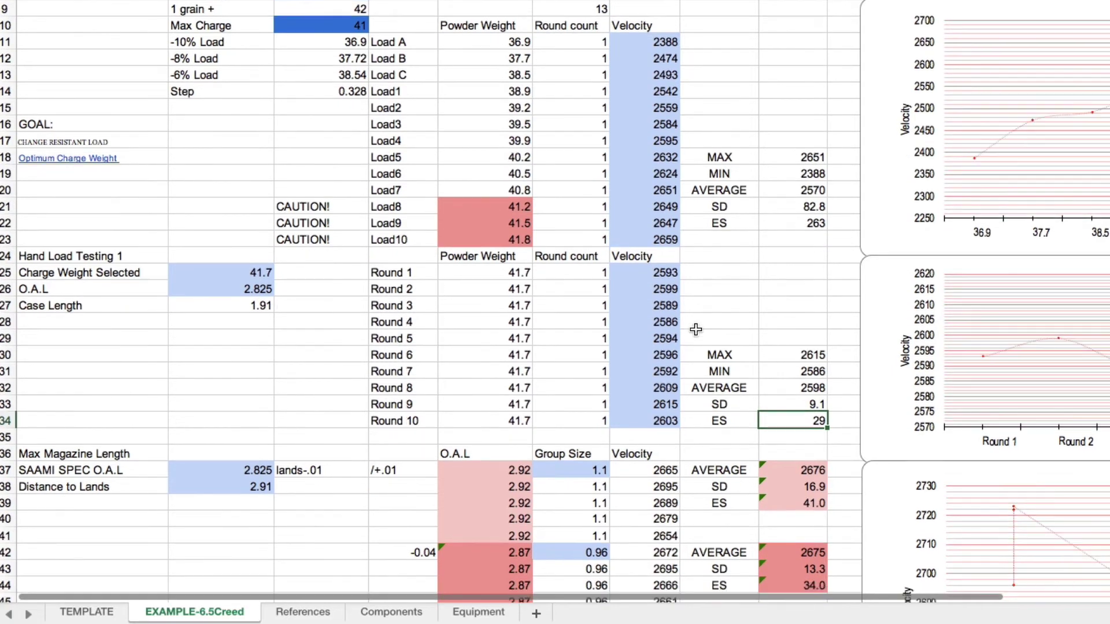
pyautogui.scroll(-5, 695, 330)
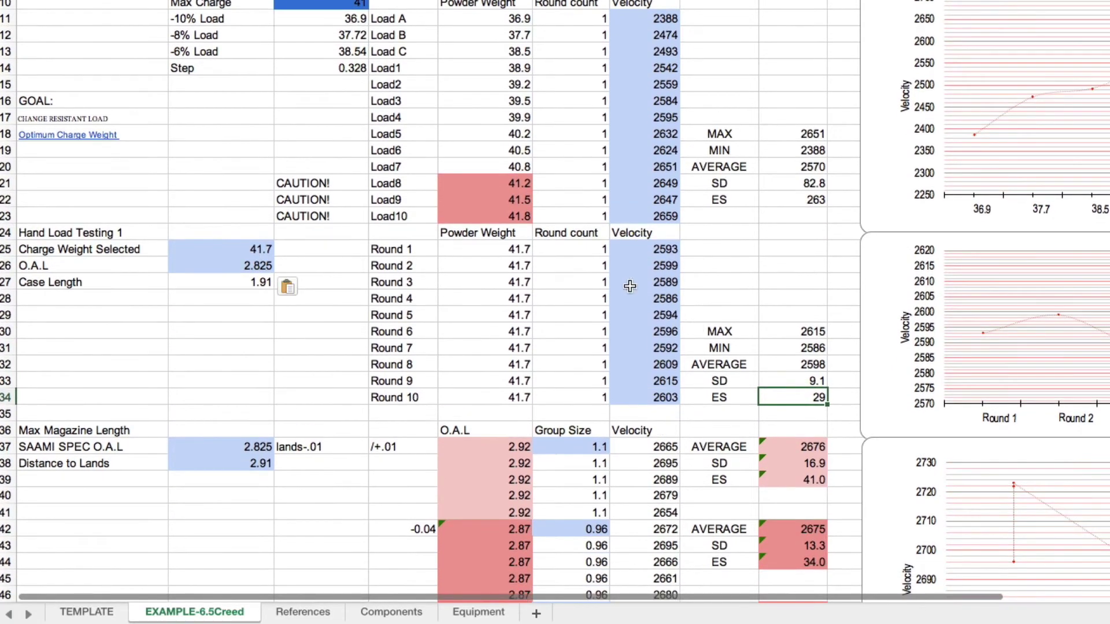
pyautogui.scroll(-4, 605, 291)
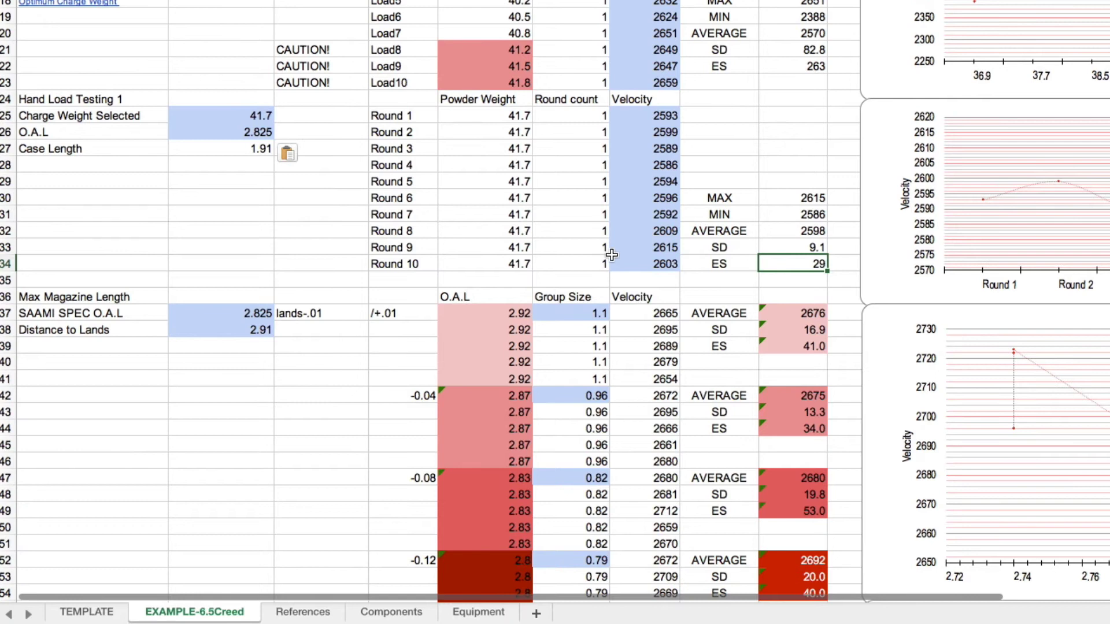
pyautogui.scroll(-2, 611, 257)
pyautogui.scroll(-1, 612, 255)
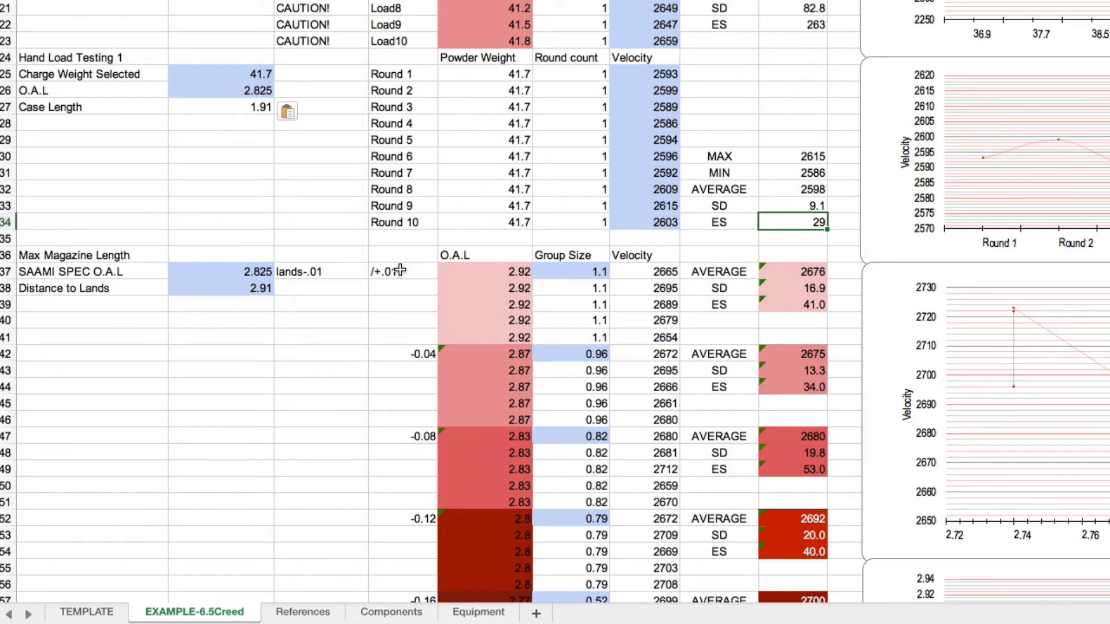
pyautogui.scroll(-8, 412, 295)
pyautogui.scroll(-5, 413, 296)
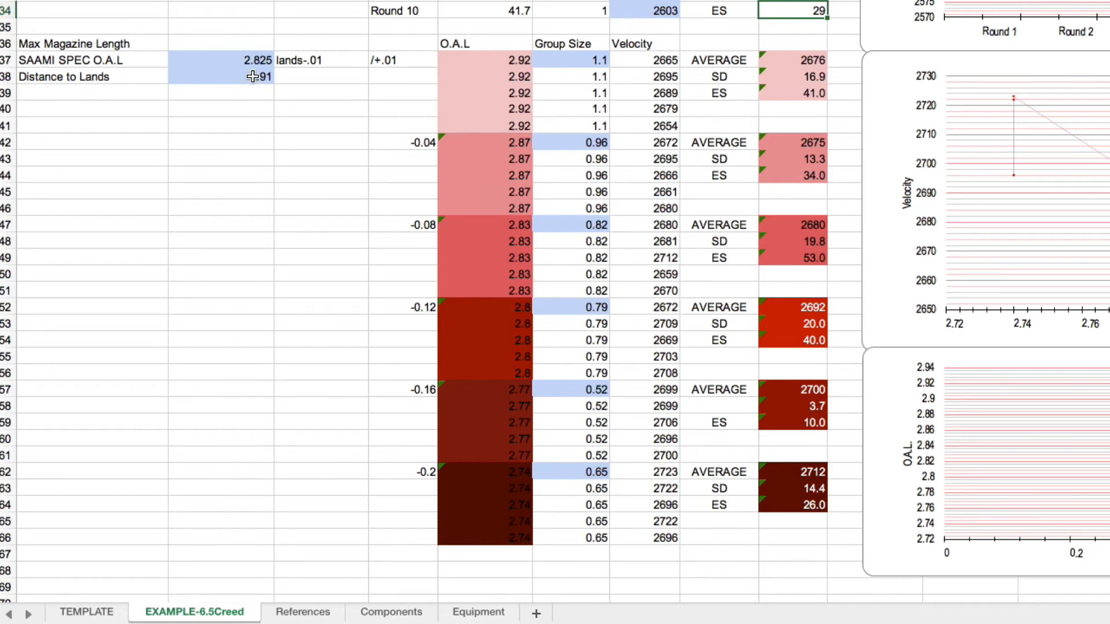
pyautogui.click(255, 77)
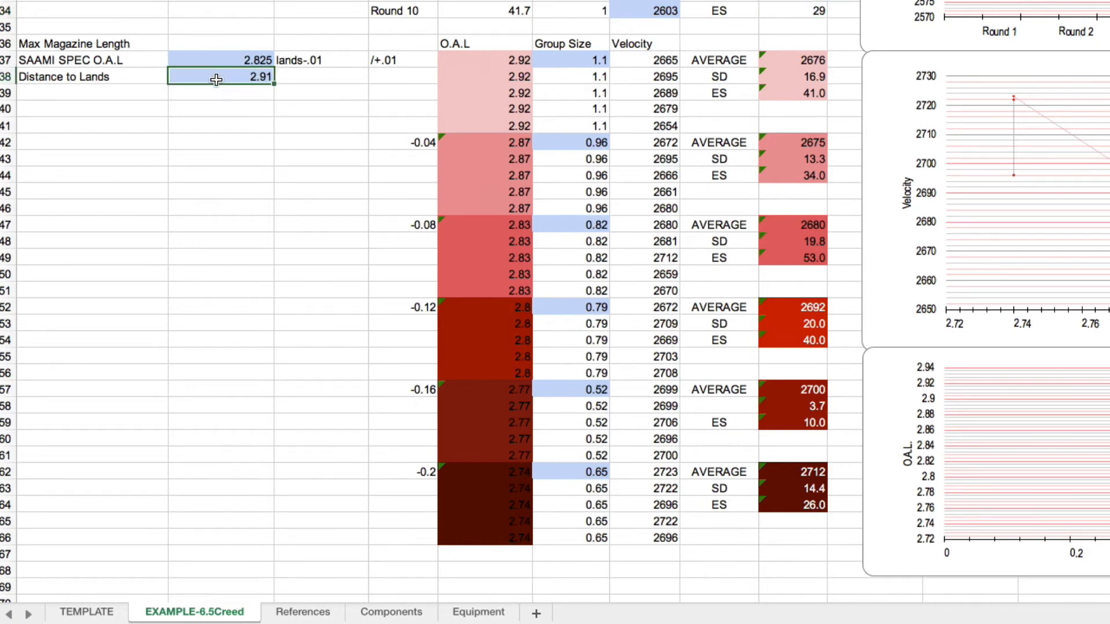
pyautogui.click(502, 60)
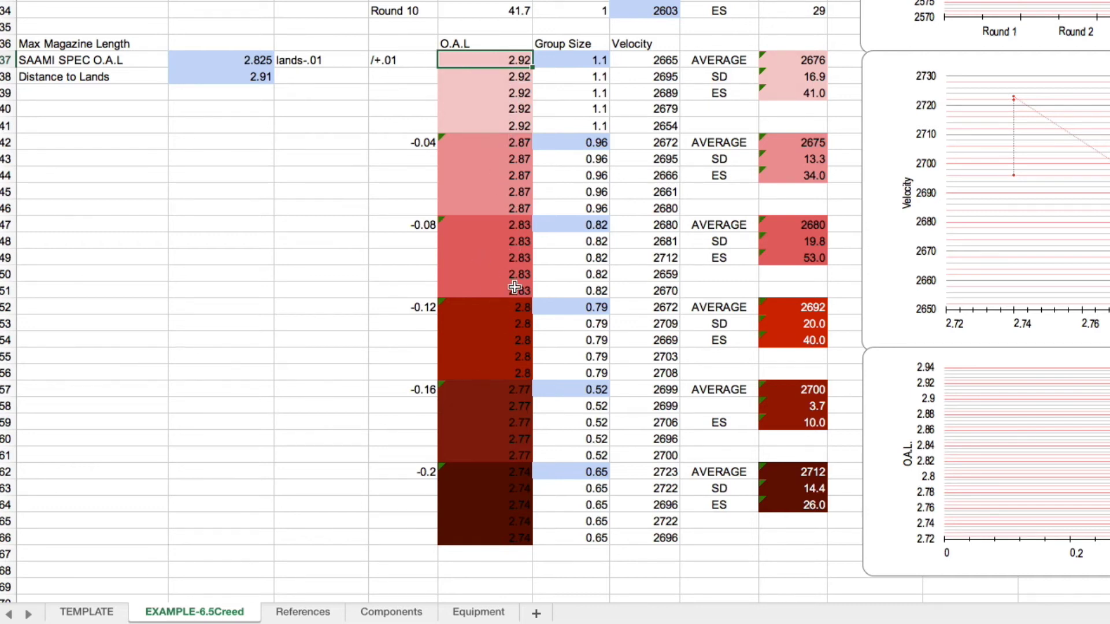
pyautogui.click(510, 226)
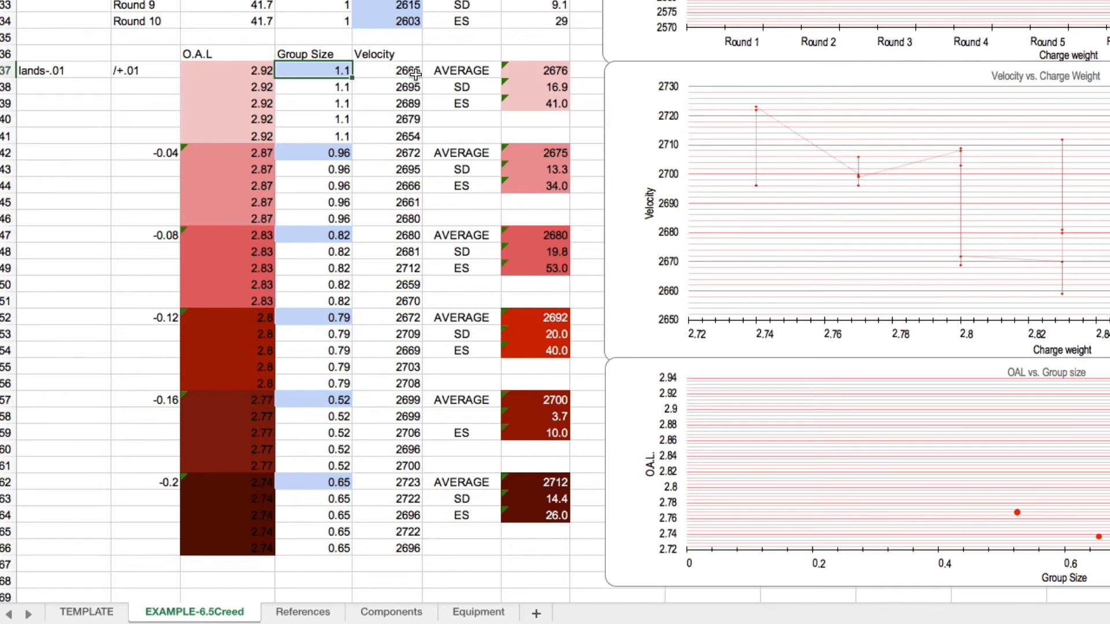
pyautogui.moveTo(412, 68); pyautogui.dragTo(406, 139)
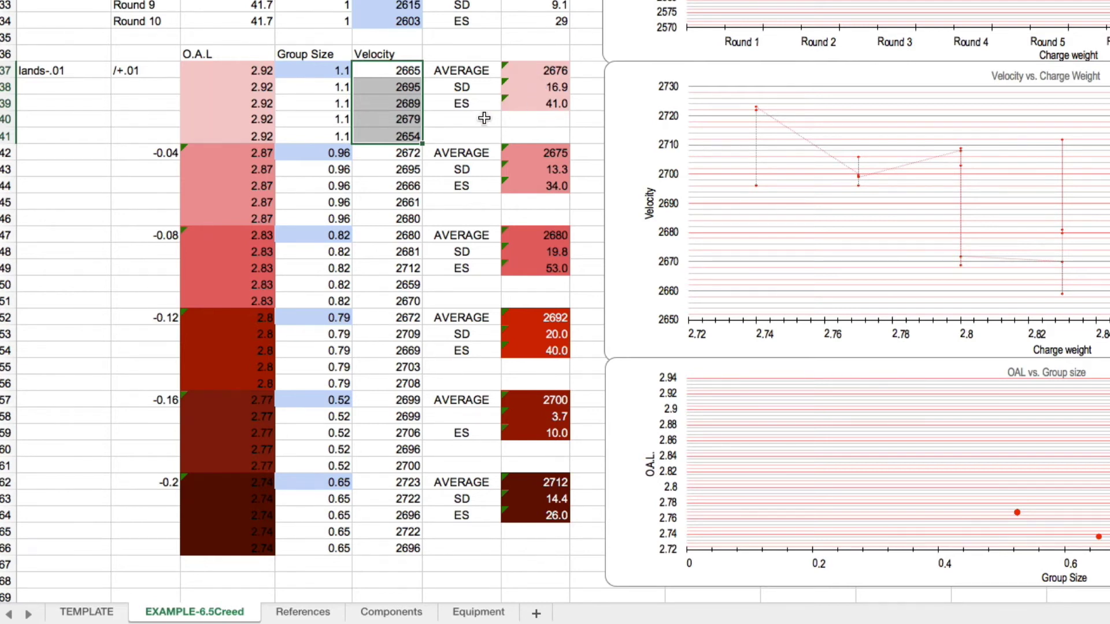
pyautogui.click(448, 138)
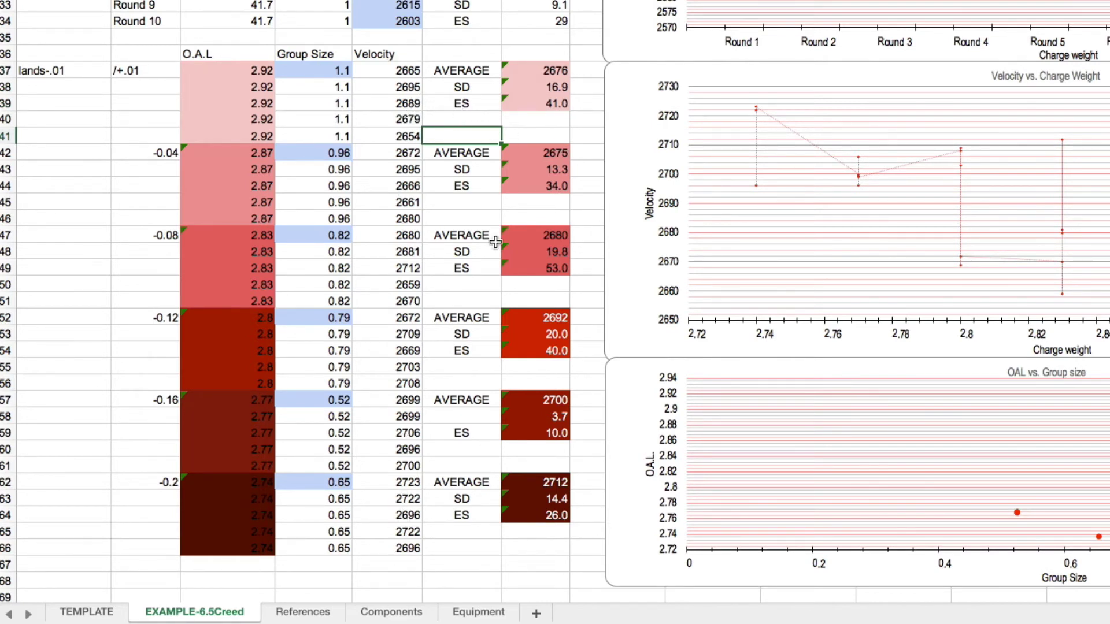
pyautogui.moveTo(819, 141)
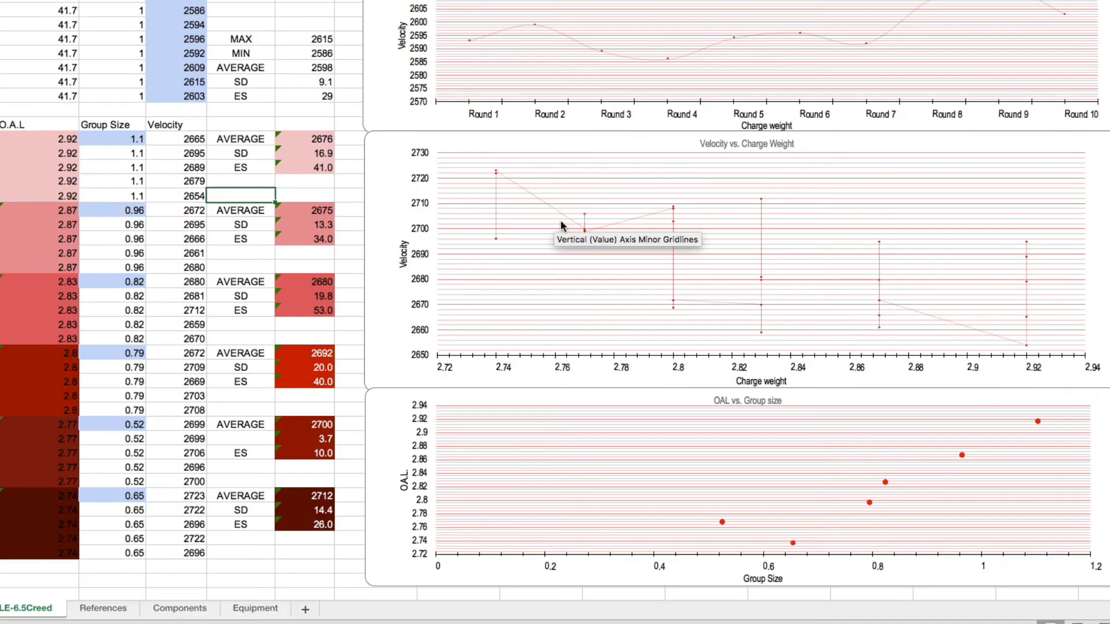
pyautogui.moveTo(589, 230)
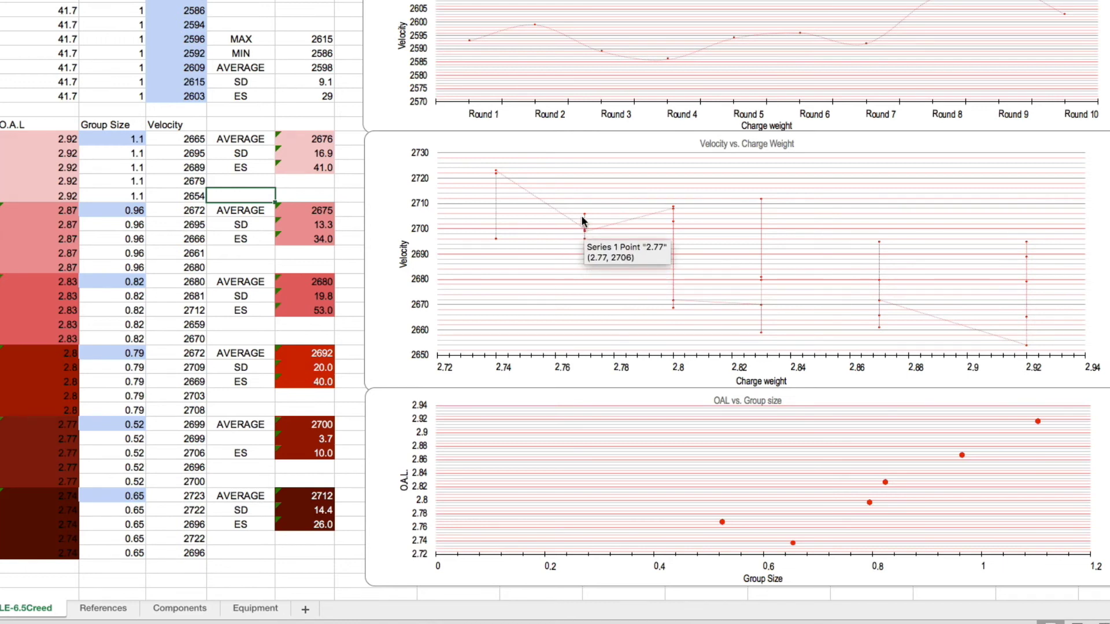
pyautogui.click(325, 440)
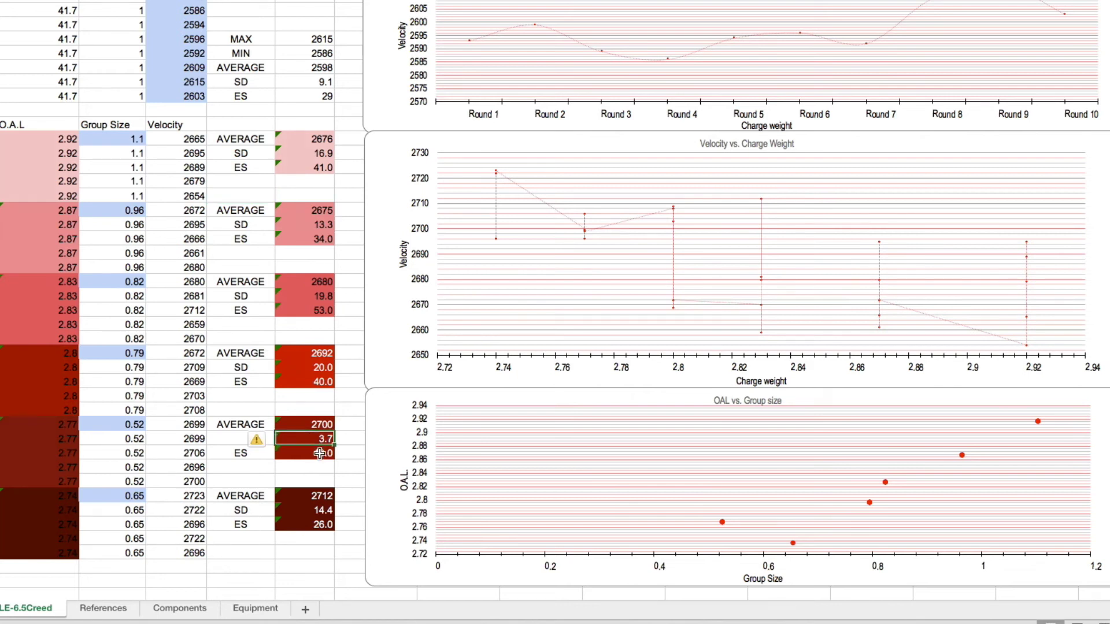
pyautogui.click(320, 453)
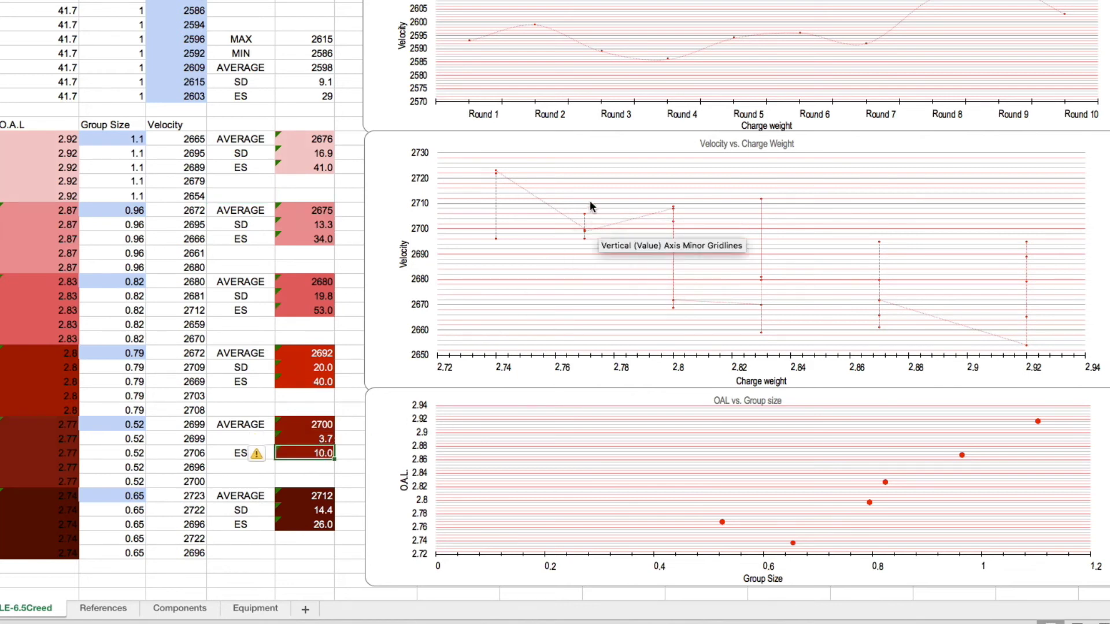
pyautogui.moveTo(591, 212)
pyautogui.click(117, 424)
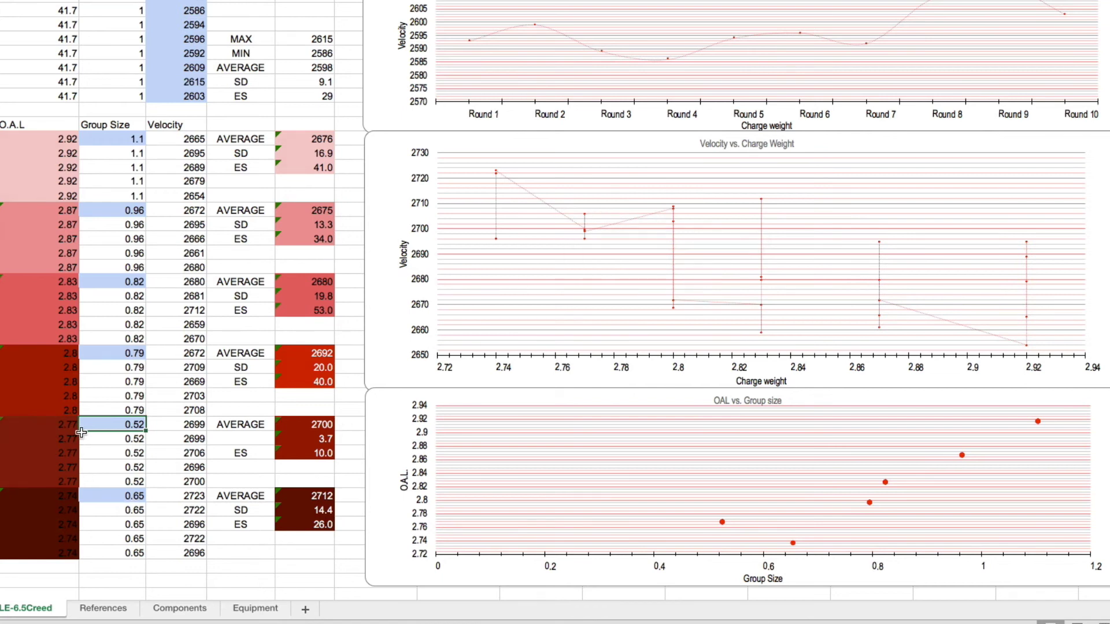
pyautogui.click(47, 427)
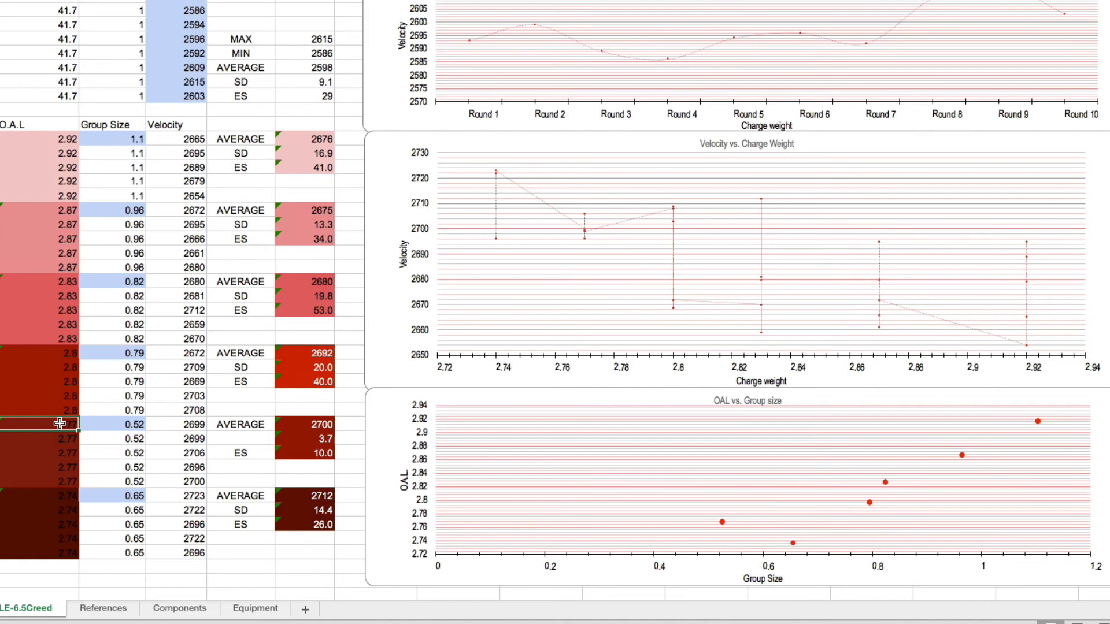
pyautogui.click(3, 429)
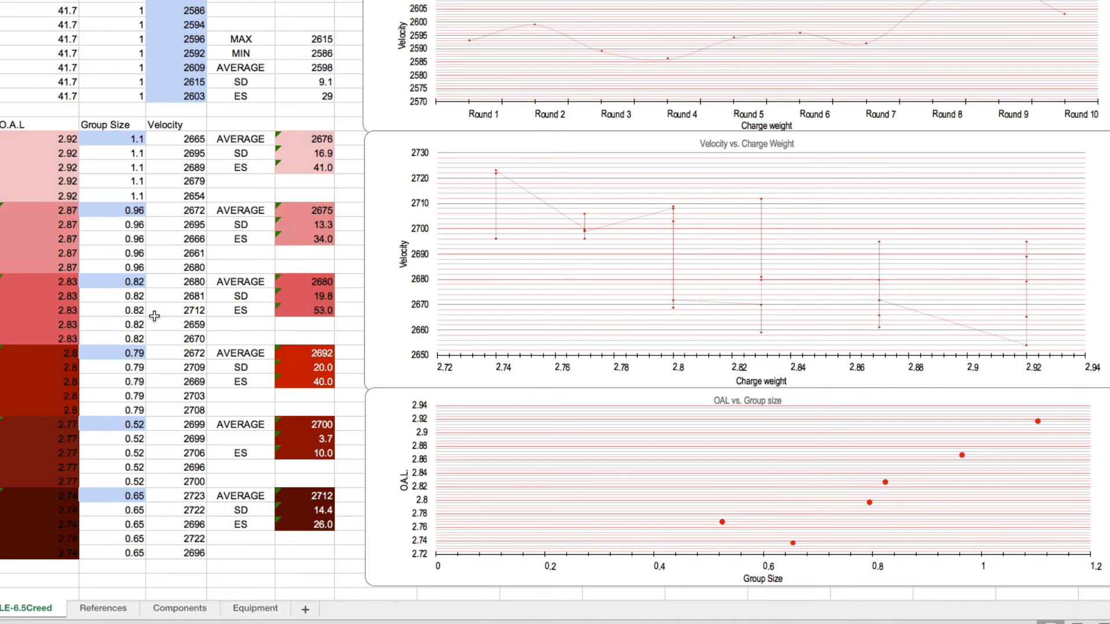
# Look back over the charge-weight data and charts, then switch to the References sheet with Ctrl+Page Down
pyautogui.scroll(2, 154, 317)
pyautogui.scroll(1, 153, 318)
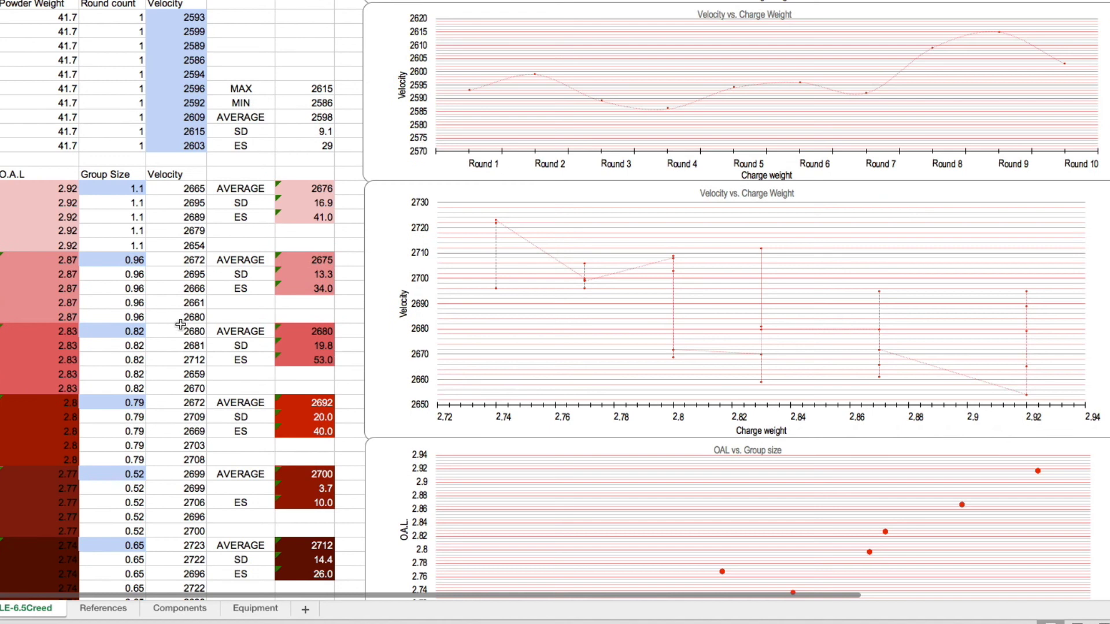
pyautogui.scroll(10, 495, 346)
pyautogui.scroll(7, 478, 344)
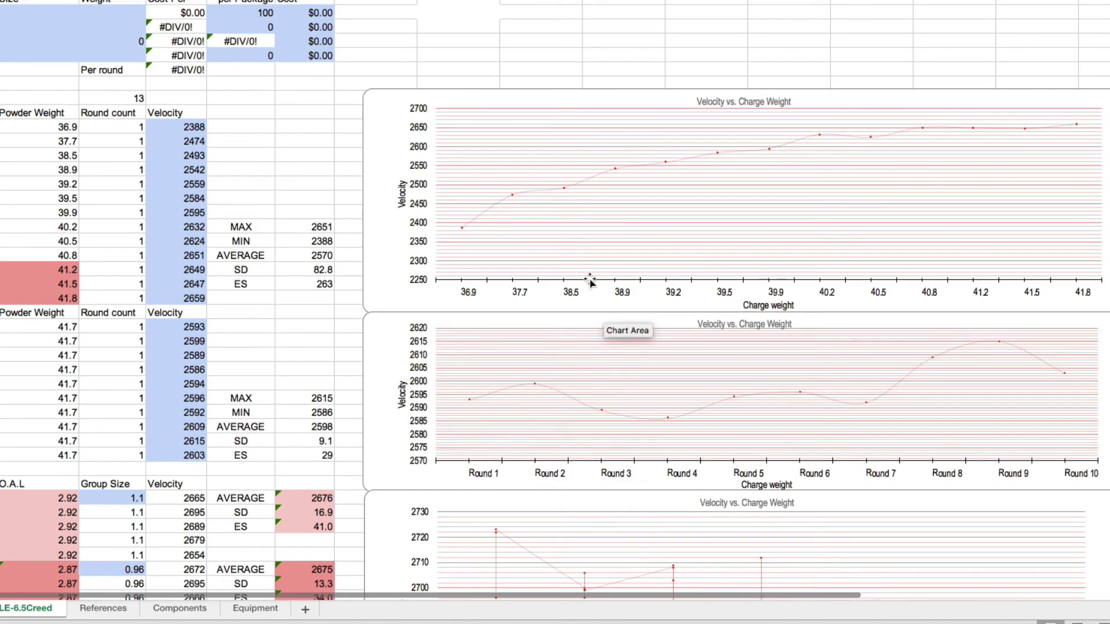
pyautogui.hscroll(-4, 370, 202)
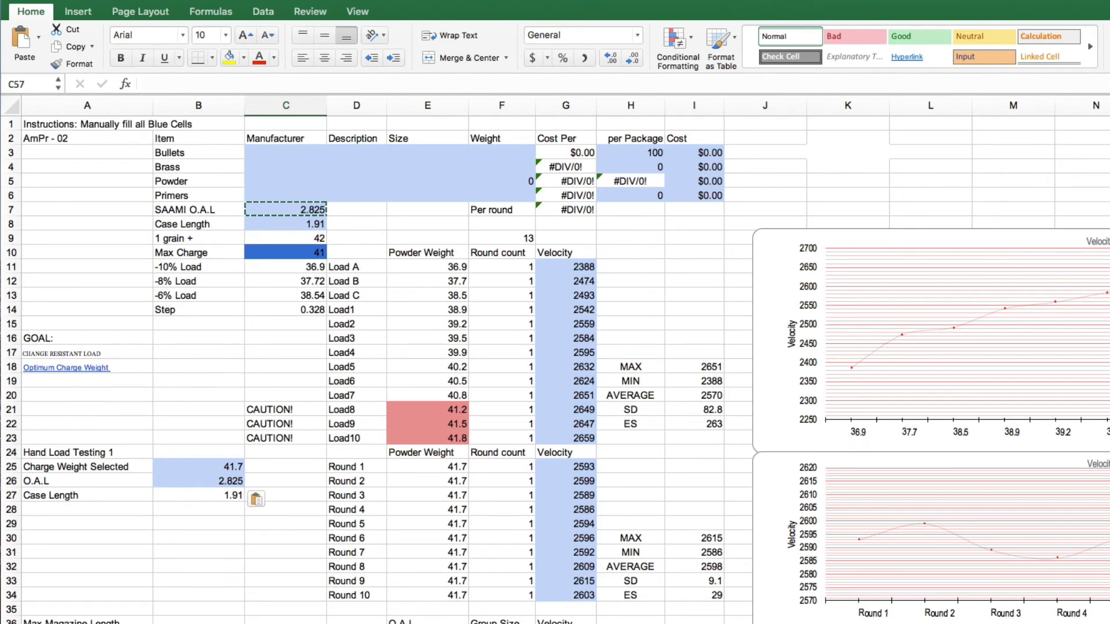
pyautogui.hscroll(8, 723, 587)
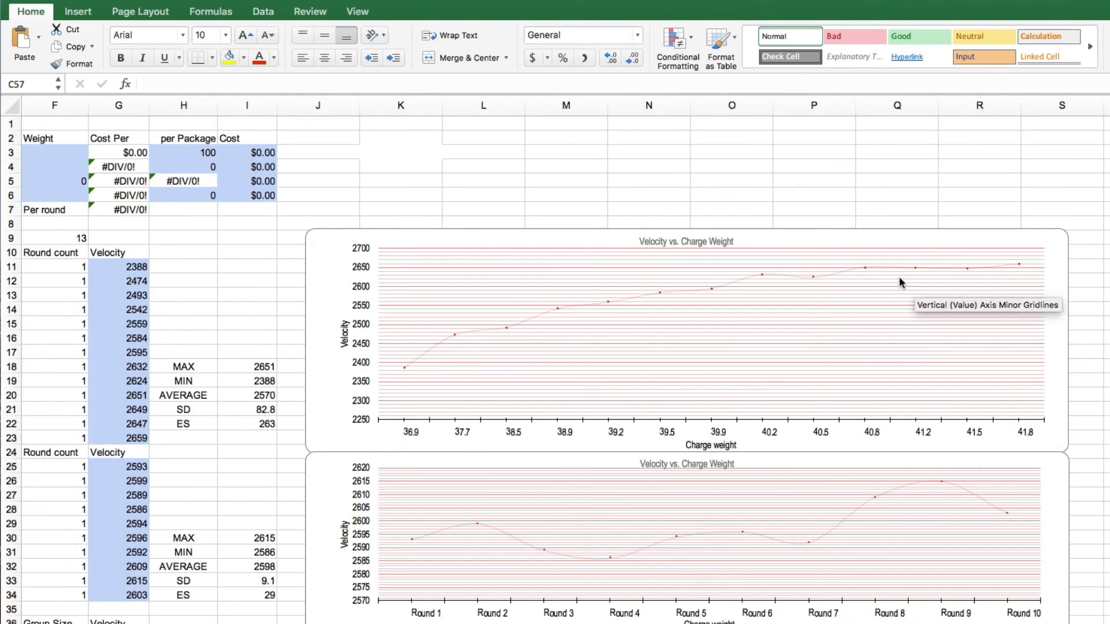
pyautogui.scroll(-2, 570, 557)
pyautogui.scroll(-1, 569, 557)
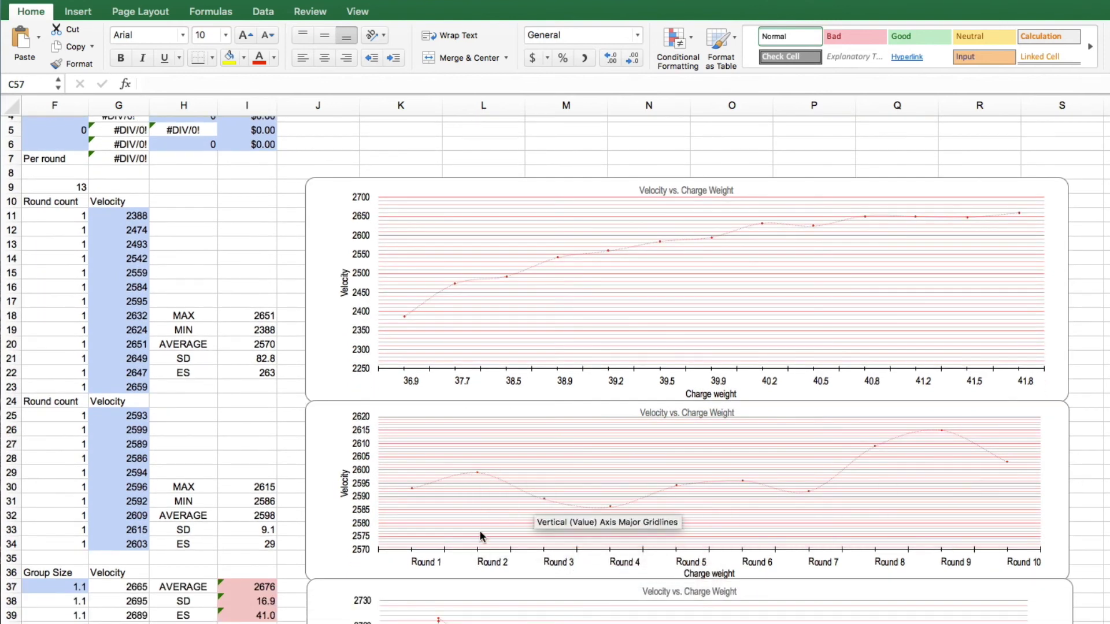
pyautogui.scroll(-3, 456, 533)
pyautogui.scroll(-8, 457, 533)
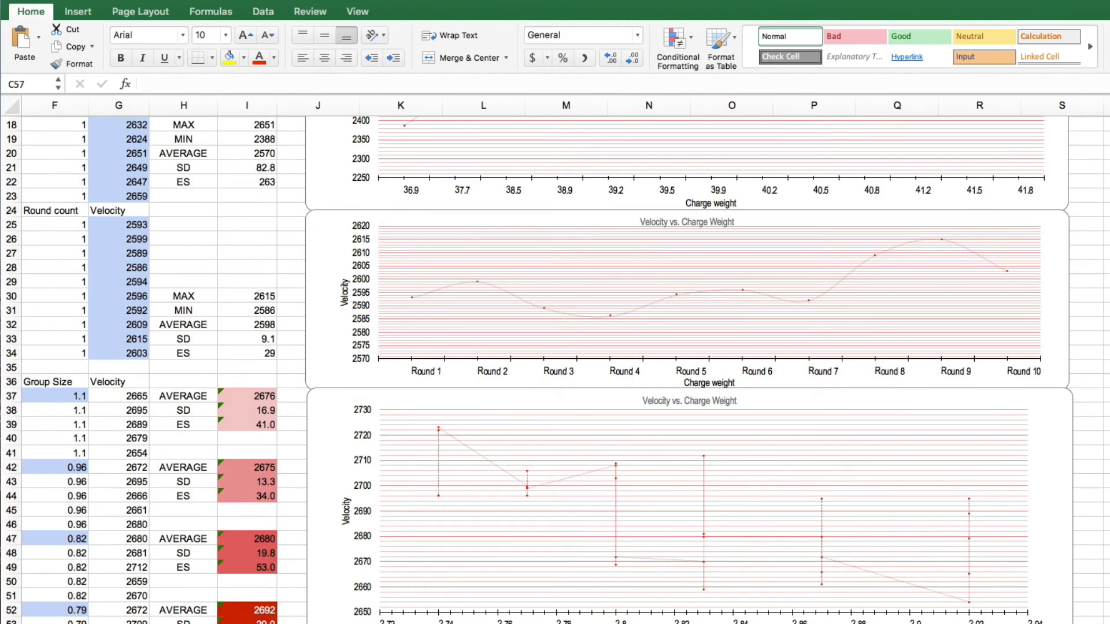
pyautogui.hotkey('ctrl', 'pagedown')
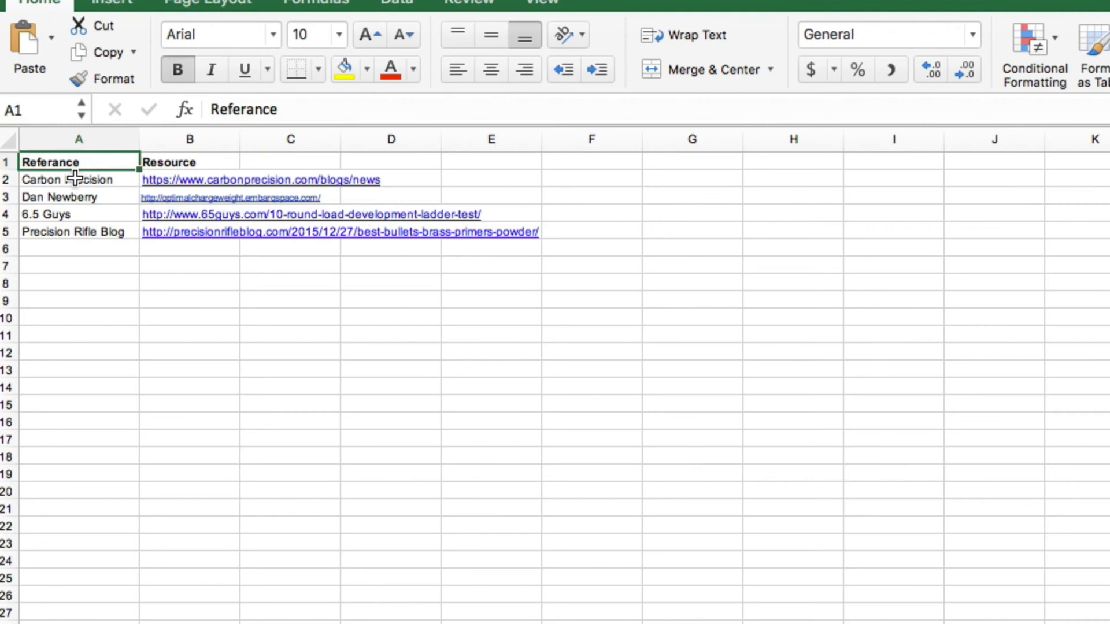
# Select the Carbon Precision reference, then move on to the Components sheet of brass, bullet, powder and primer makers
pyautogui.click(87, 129)
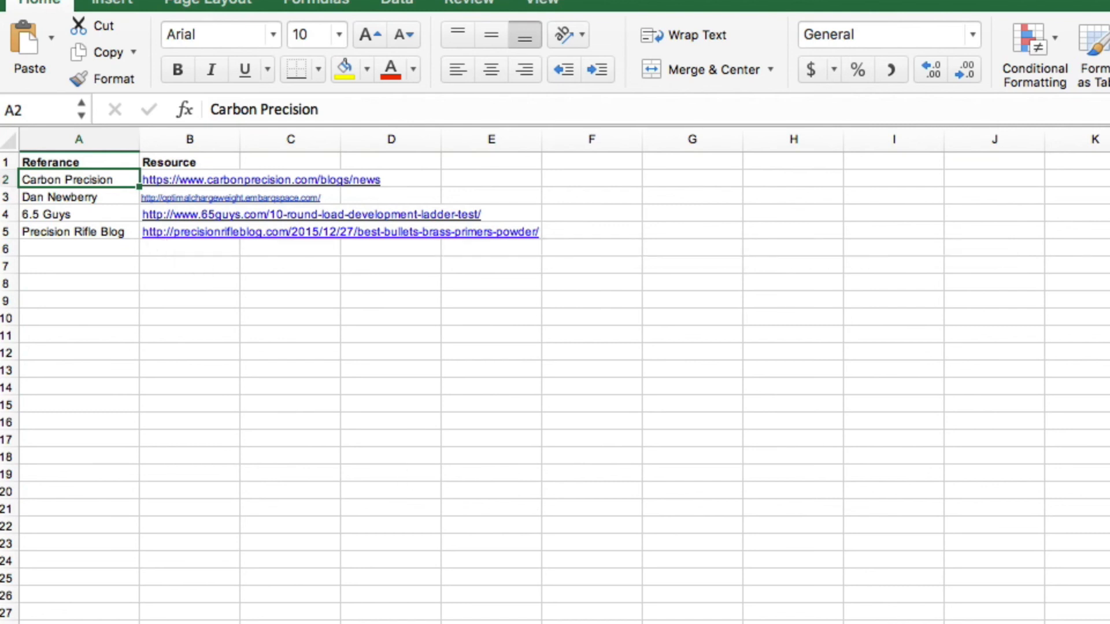
pyautogui.hotkey('ctrl', 'pagedown')
pyautogui.scroll(-2, 118, 293)
pyautogui.scroll(2, 117, 293)
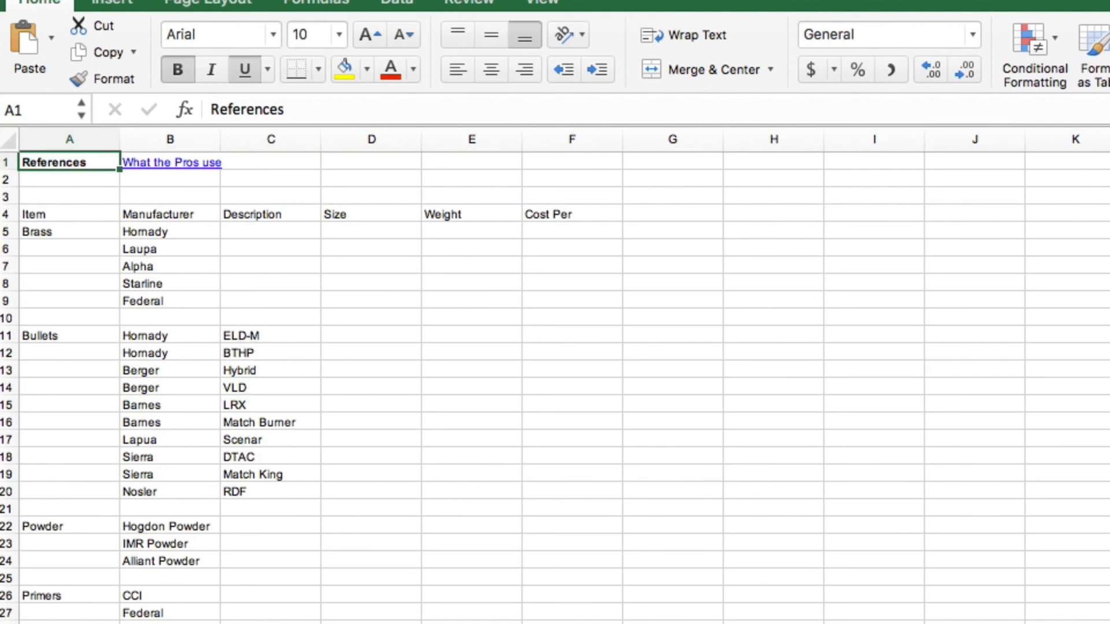
# On the Equipment sheet, select the Manufacturer cells for Single State Press and Locking Rings
pyautogui.hotkey('ctrl', 'pagedown')
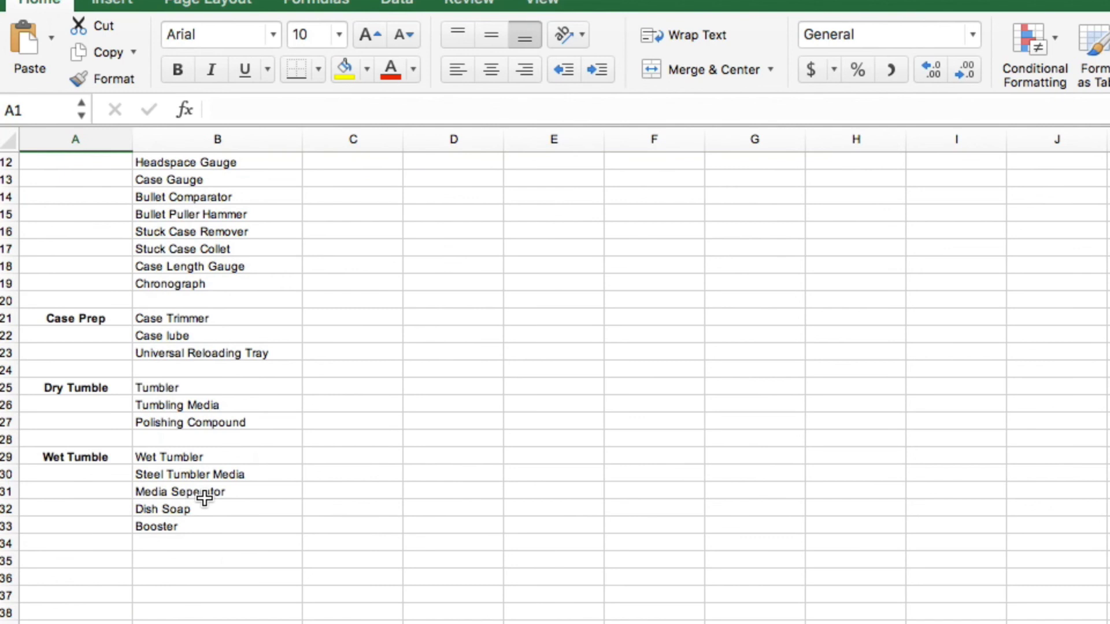
pyautogui.scroll(5, 203, 493)
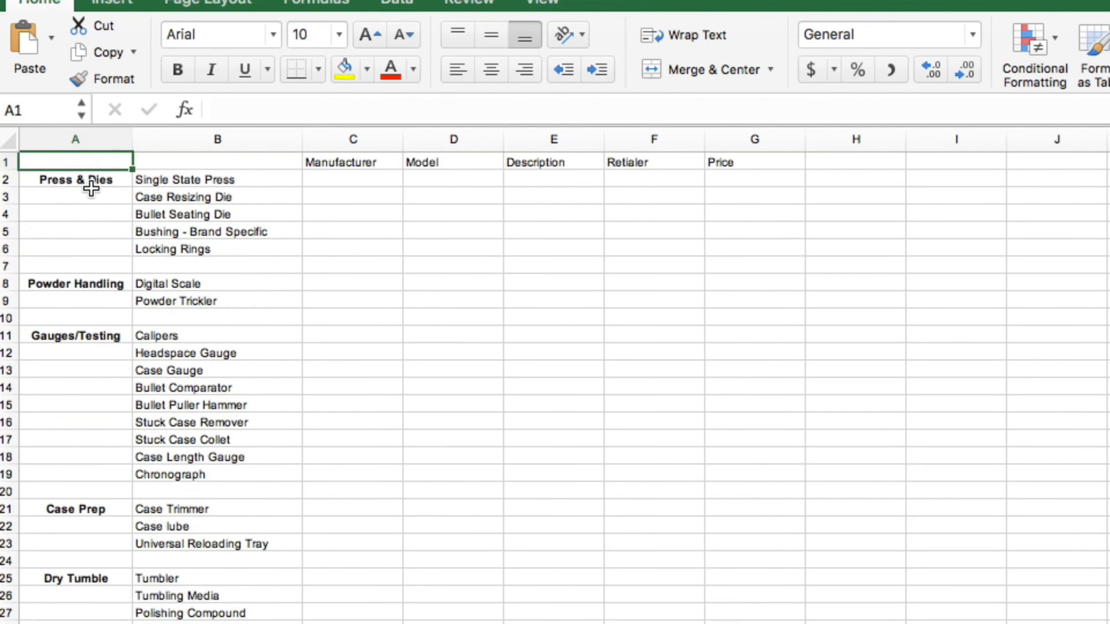
pyautogui.click(341, 180)
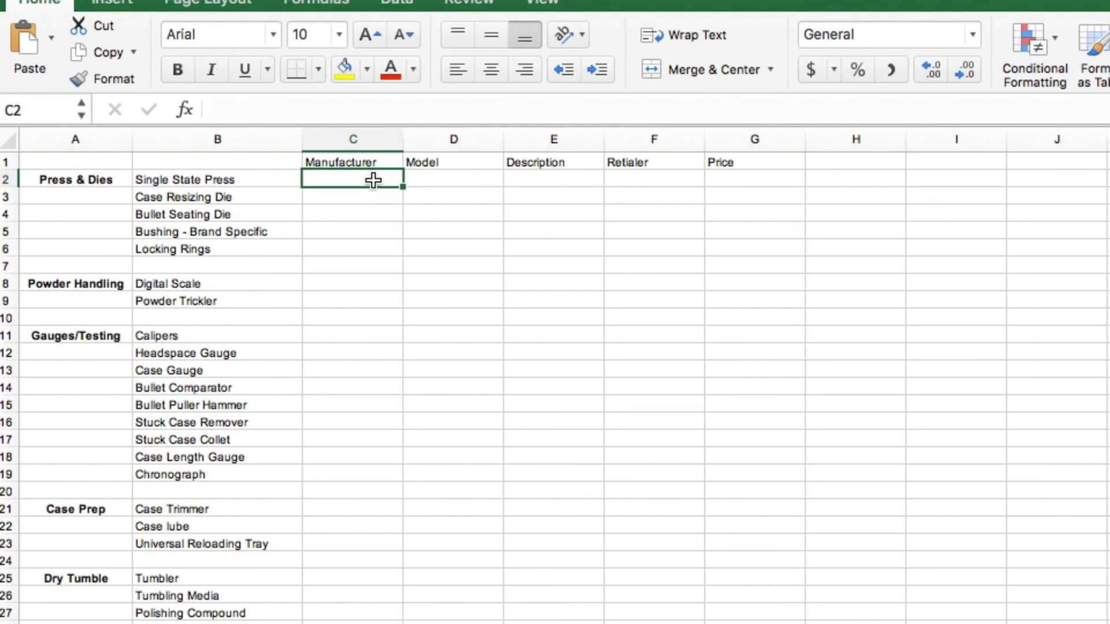
pyautogui.click(382, 246)
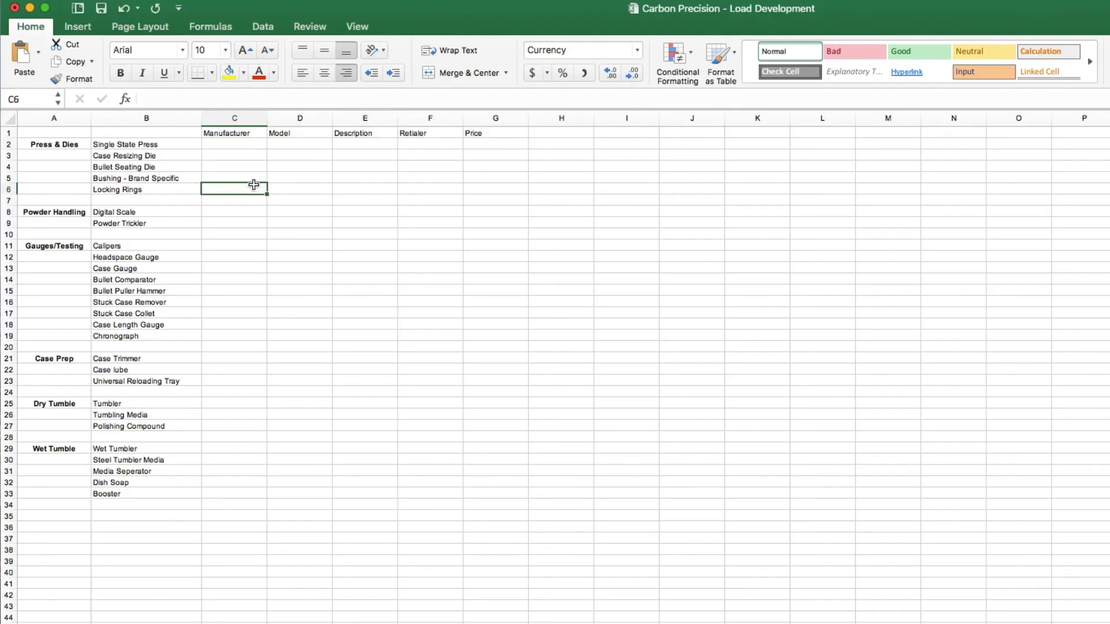
pyautogui.scroll(-3, 342, 539)
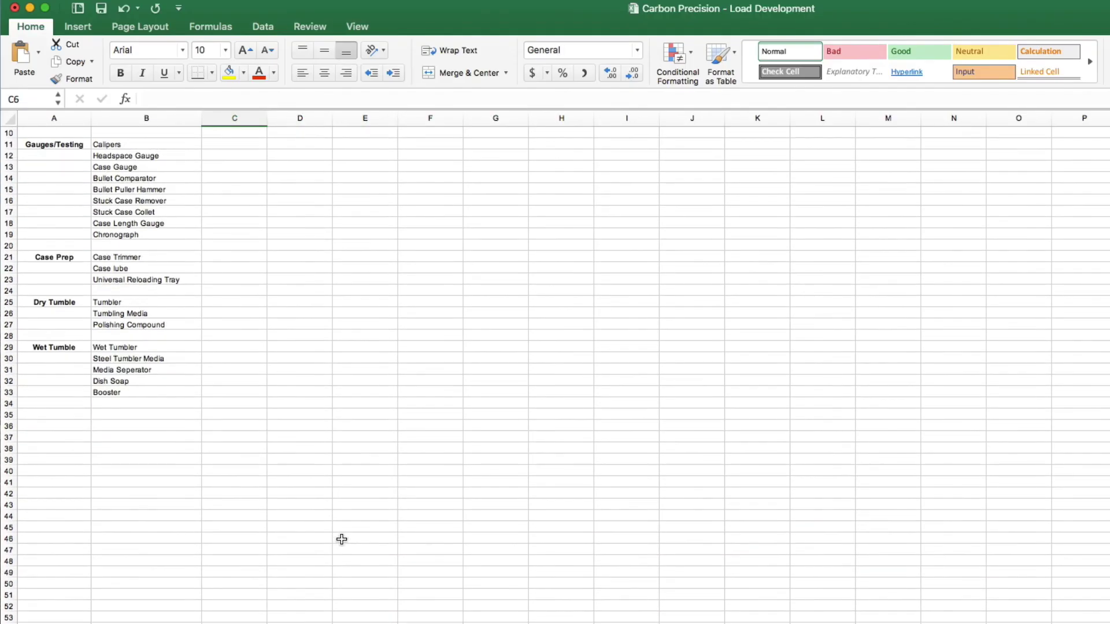
pyautogui.scroll(3, 342, 539)
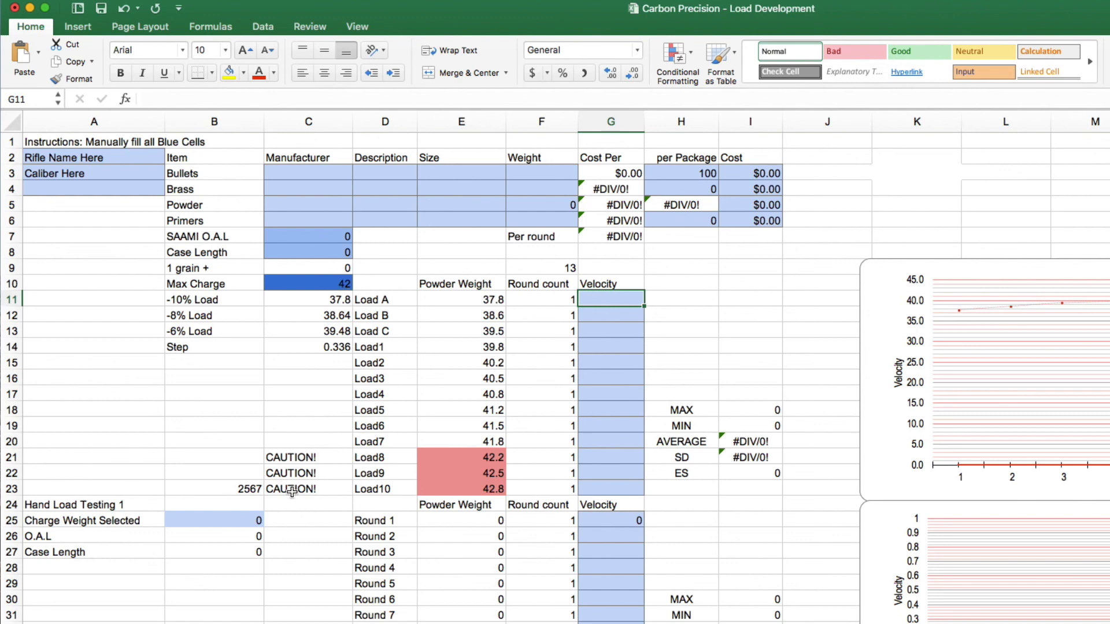
pyautogui.scroll(-4, 369, 475)
pyautogui.scroll(4, 369, 475)
pyautogui.scroll(-5, 420, 426)
pyautogui.scroll(5, 420, 426)
pyautogui.scroll(1, 420, 426)
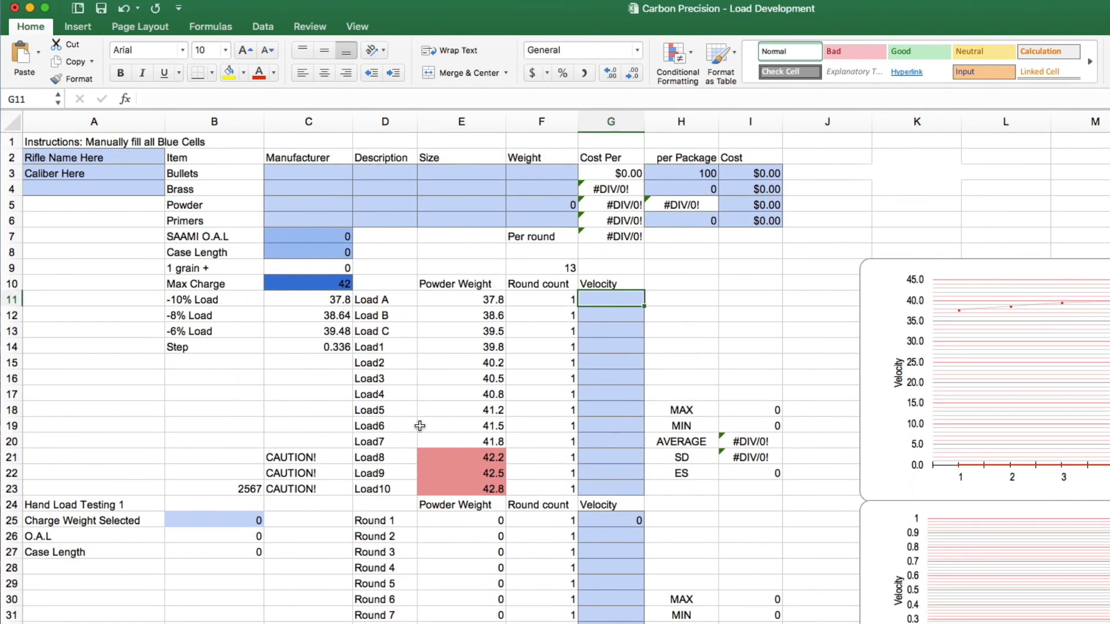